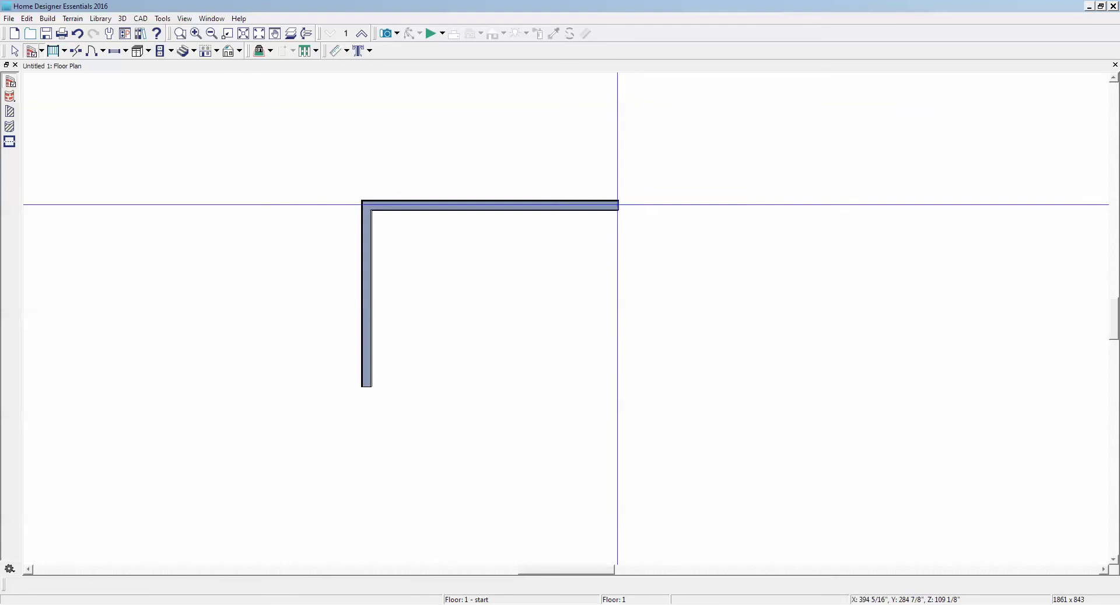
Step: Complete the rectangular room of exterior walls about 14'-2" wide by 10'-6" deep and select its right wall
{"action": "mouse_move", "coordinate": [619, 204]}
{"action": "left_mouse_down"}
{"action": "mouse_move", "coordinate": [627, 391]}
{"action": "mouse_move", "coordinate": [508, 375]}
{"action": "mouse_move", "coordinate": [367, 387]}
{"action": "left_mouse_up"}
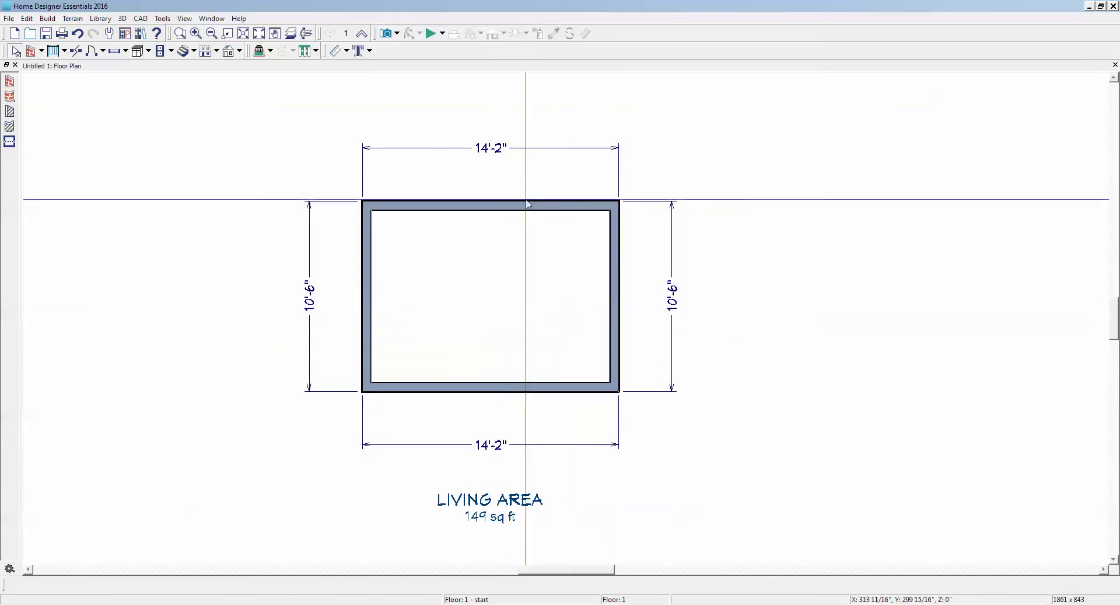
{"action": "left_click", "coordinate": [603, 301]}
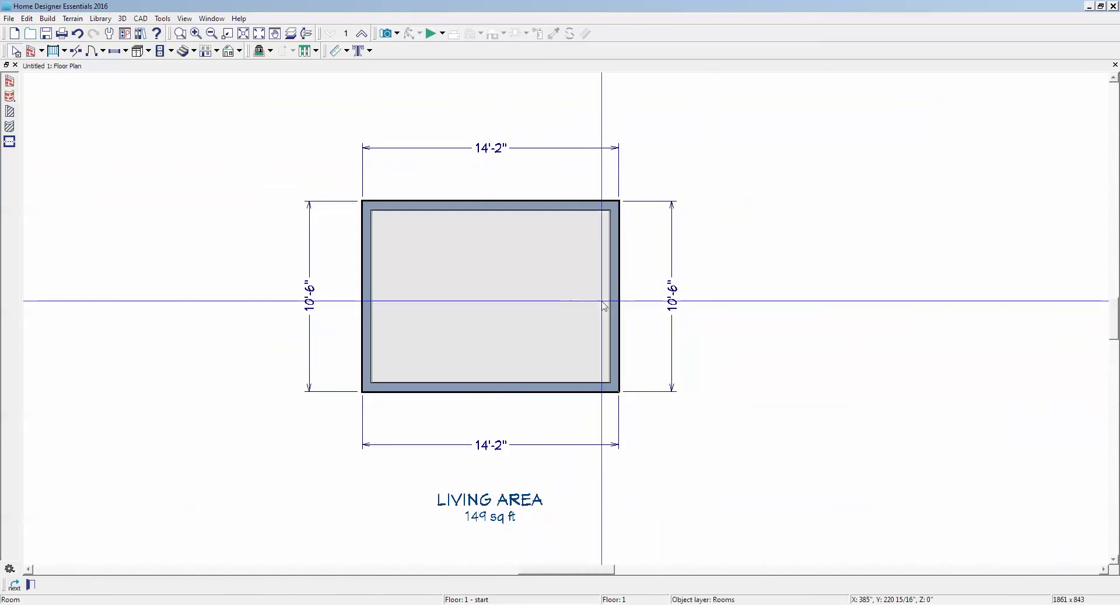
{"action": "left_click", "coordinate": [617, 301]}
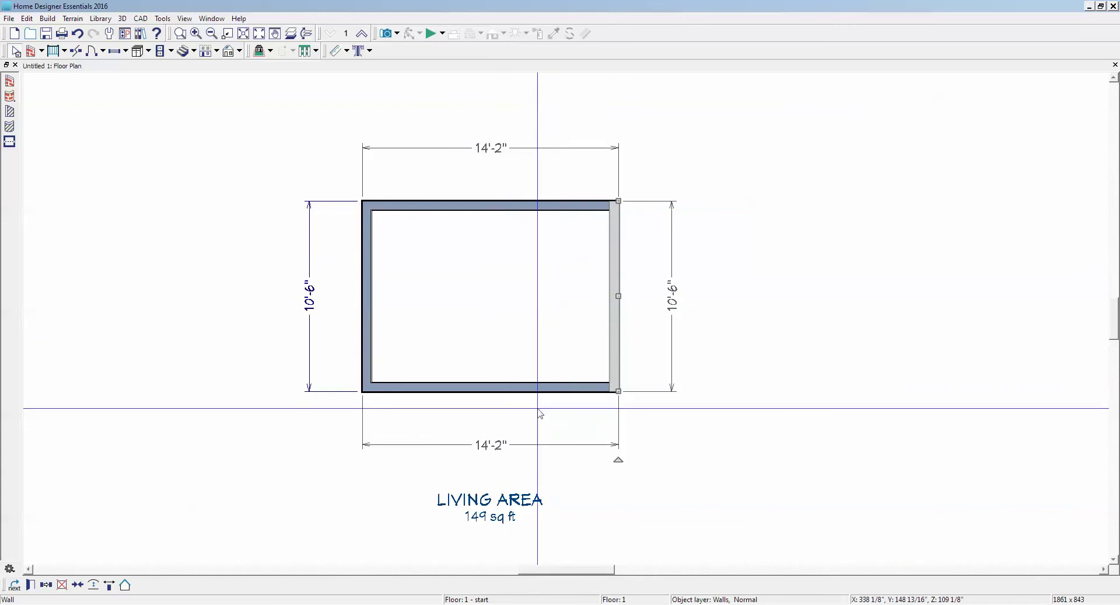
Step: Turn off Auto Refresh Dimensions by moving the lower automatic dimension line, and place that line just below the room
{"action": "left_click", "coordinate": [542, 450]}
{"action": "left_click_drag", "start_coordinate": [542, 451], "coordinate": [557, 311]}
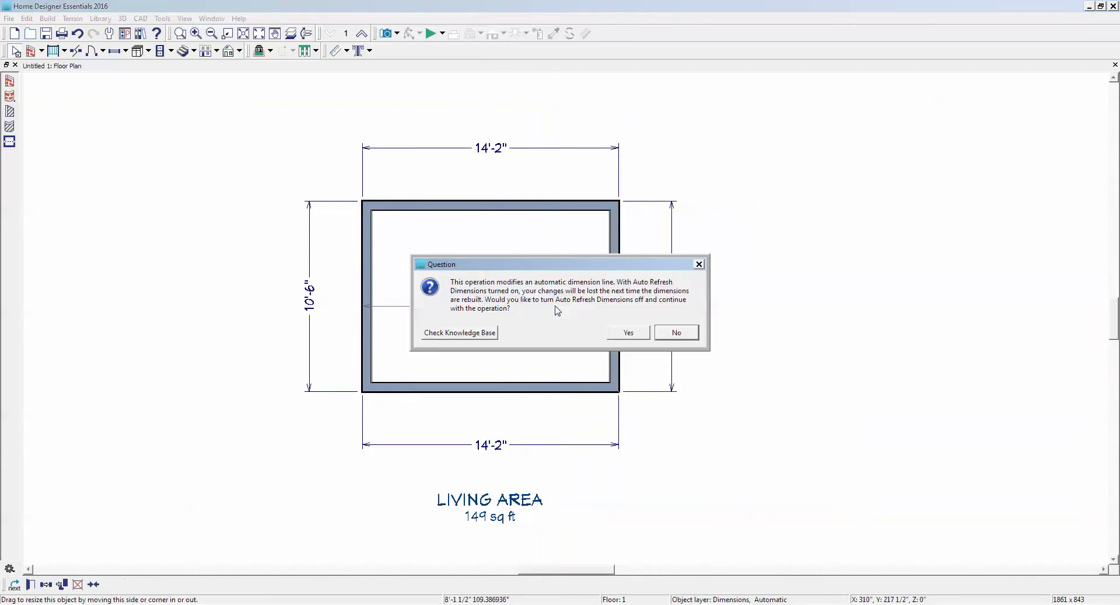
{"action": "left_click", "coordinate": [628, 332]}
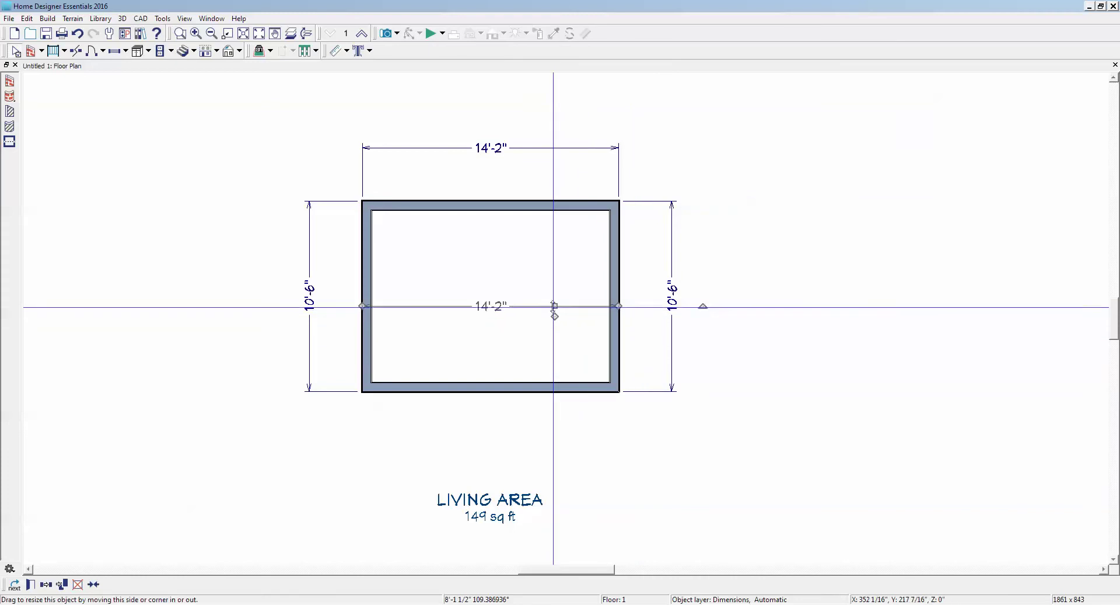
{"action": "left_click_drag", "start_coordinate": [555, 306], "coordinate": [558, 433]}
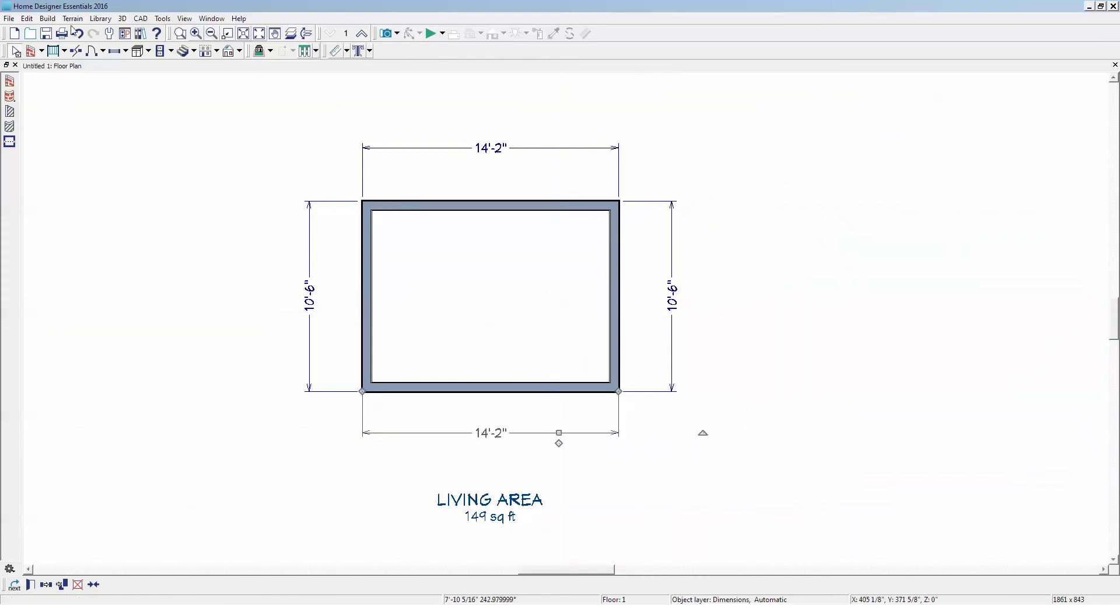
Step: Delete the four automatic exterior dimension lines around the room
{"action": "left_click", "coordinate": [490, 147]}
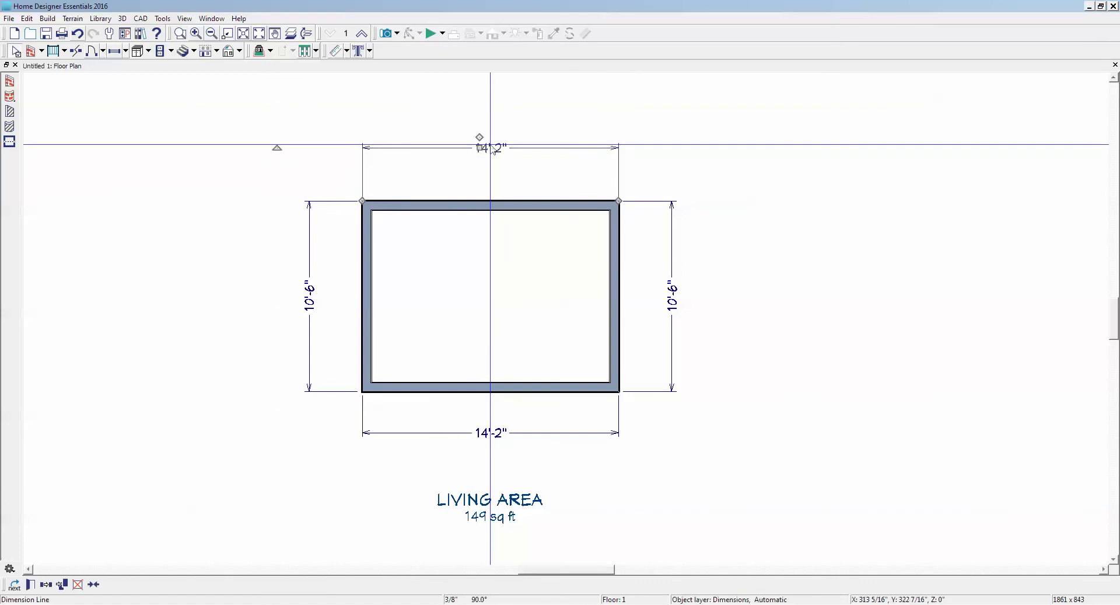
{"action": "key", "text": "Delete"}
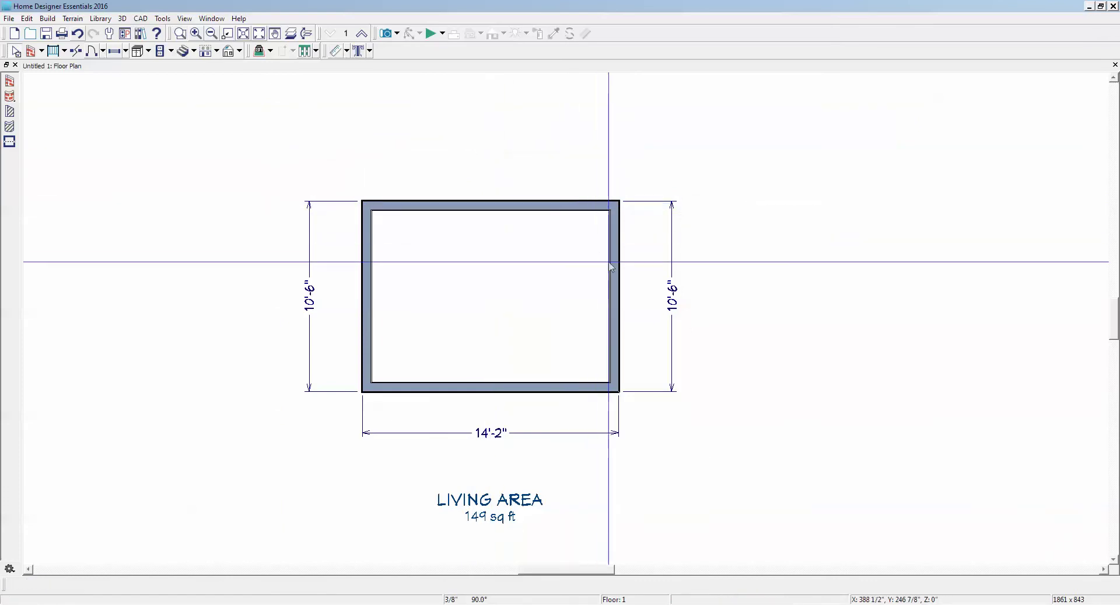
{"action": "left_click", "coordinate": [671, 286]}
{"action": "key", "text": "Delete"}
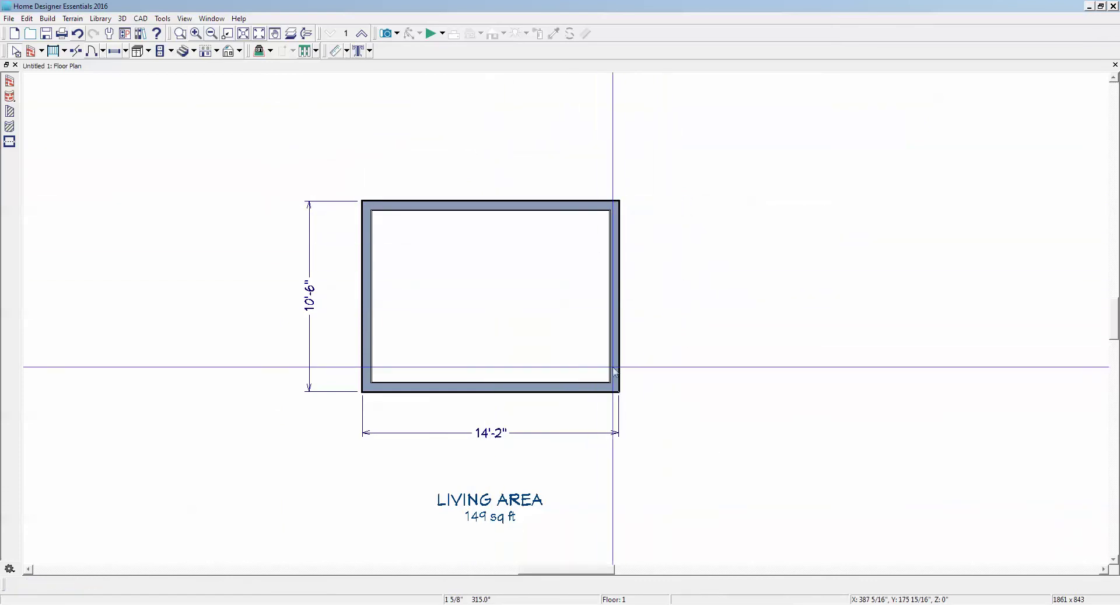
{"action": "left_click", "coordinate": [512, 427]}
{"action": "key", "text": "Delete"}
{"action": "left_click", "coordinate": [310, 290]}
{"action": "key", "text": "Delete"}
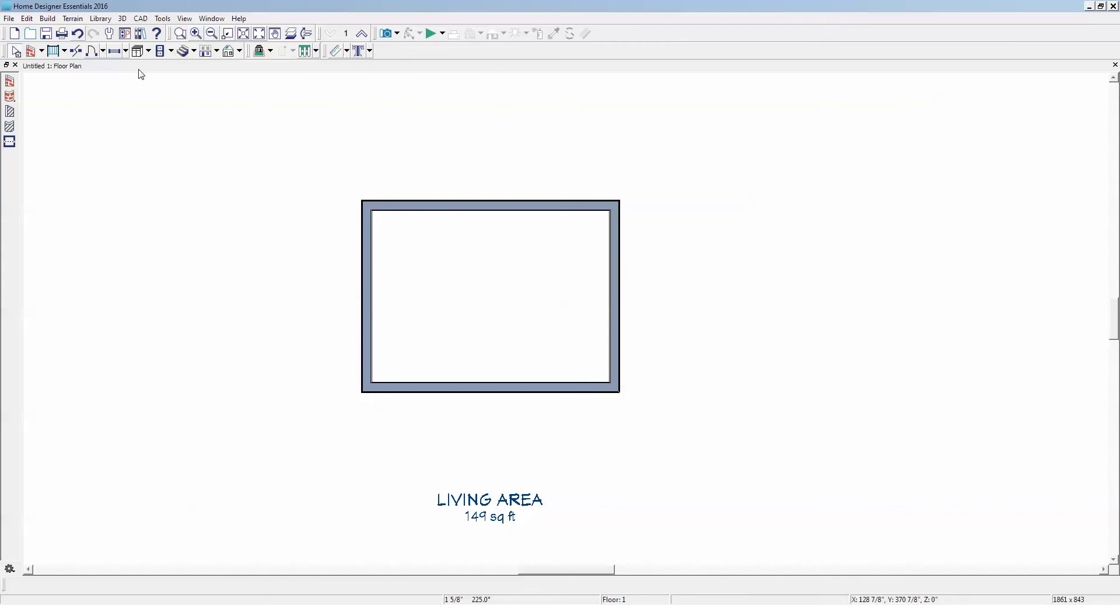
Step: Draw an End to End Dimension horizontally across the room from the left wall to the right wall
{"action": "left_click", "coordinate": [348, 49]}
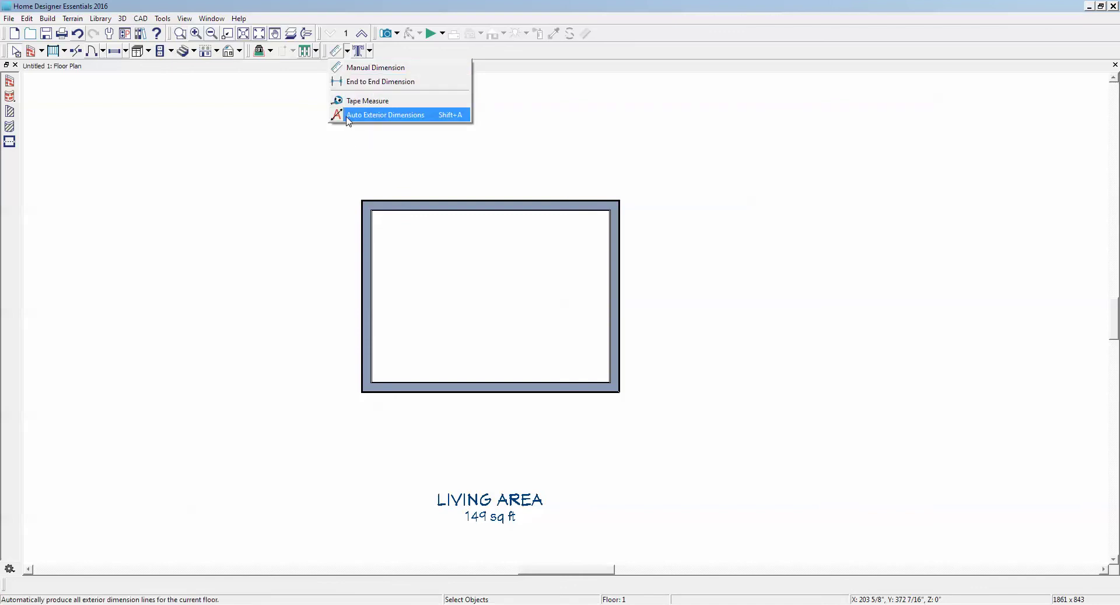
{"action": "left_click", "coordinate": [362, 84]}
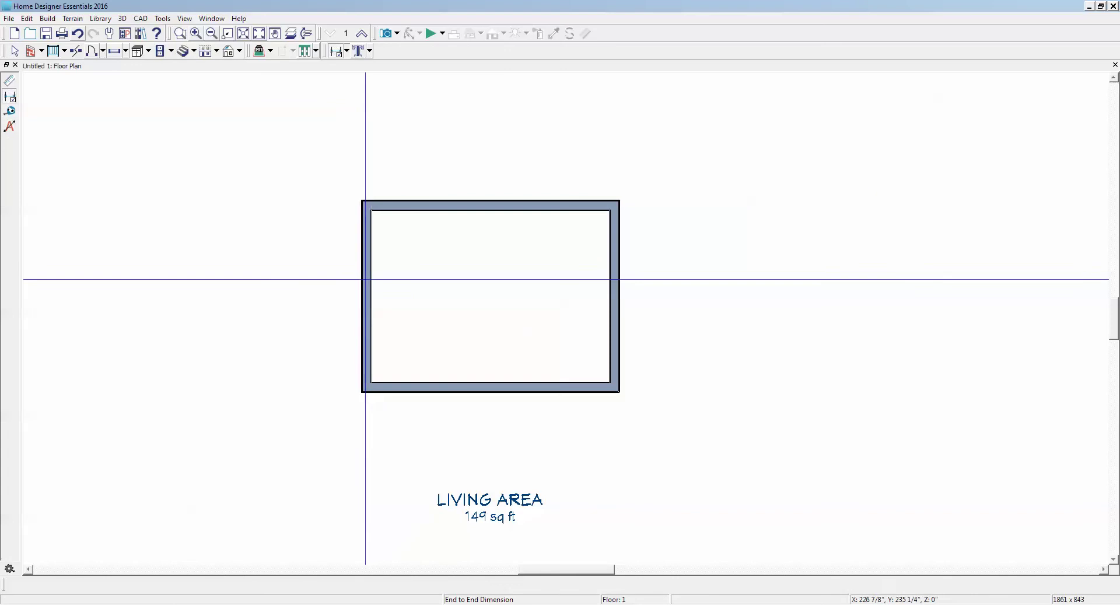
{"action": "left_click_drag", "start_coordinate": [384, 281], "coordinate": [610, 288]}
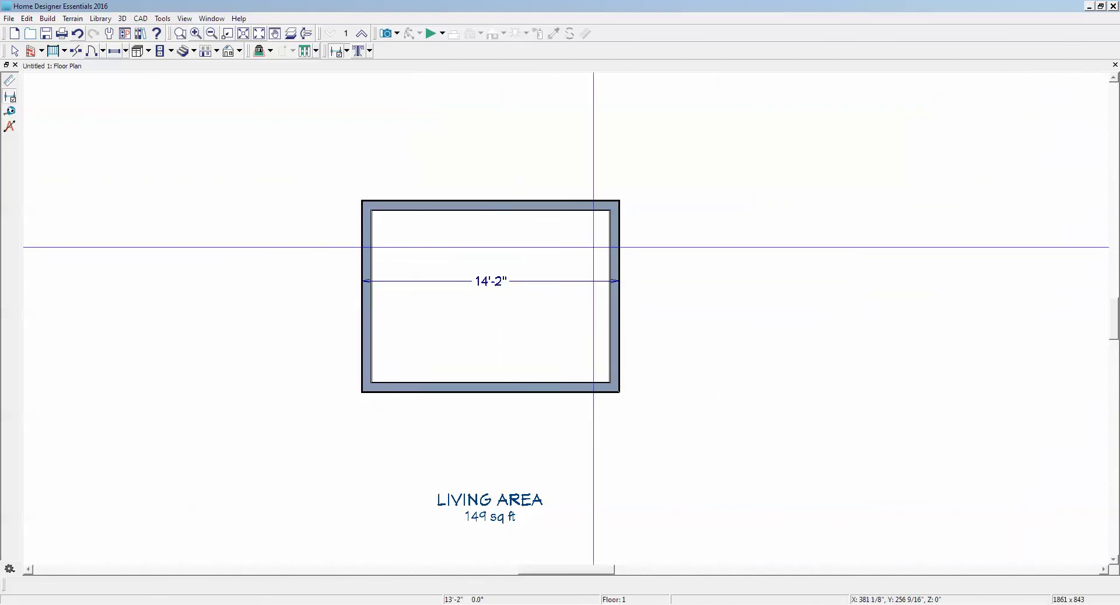
Step: Relocate both ends of the horizontal dimension to the inner surfaces of the left and right walls
{"action": "scroll", "coordinate": [439, 305], "scroll_direction": "up", "scroll_amount": 1}
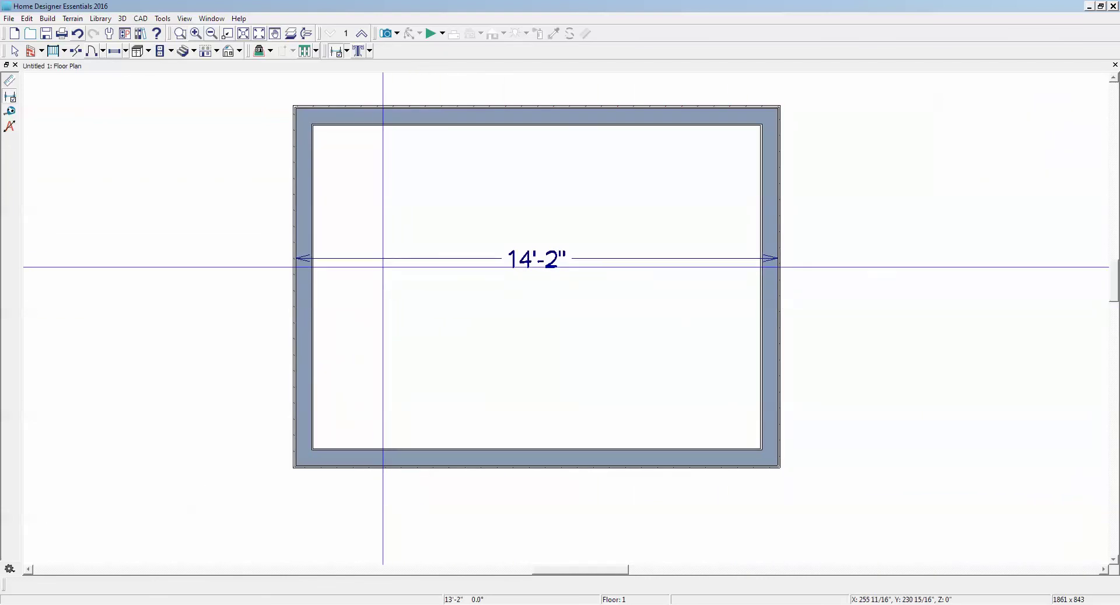
{"action": "left_click", "coordinate": [398, 258]}
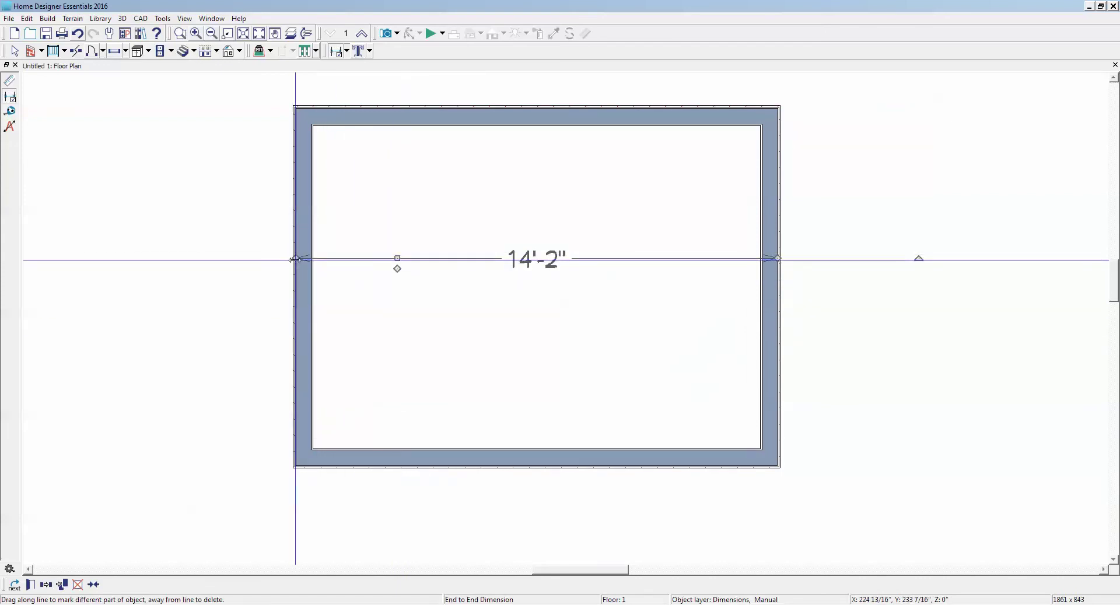
{"action": "left_click_drag", "start_coordinate": [295, 259], "coordinate": [312, 258]}
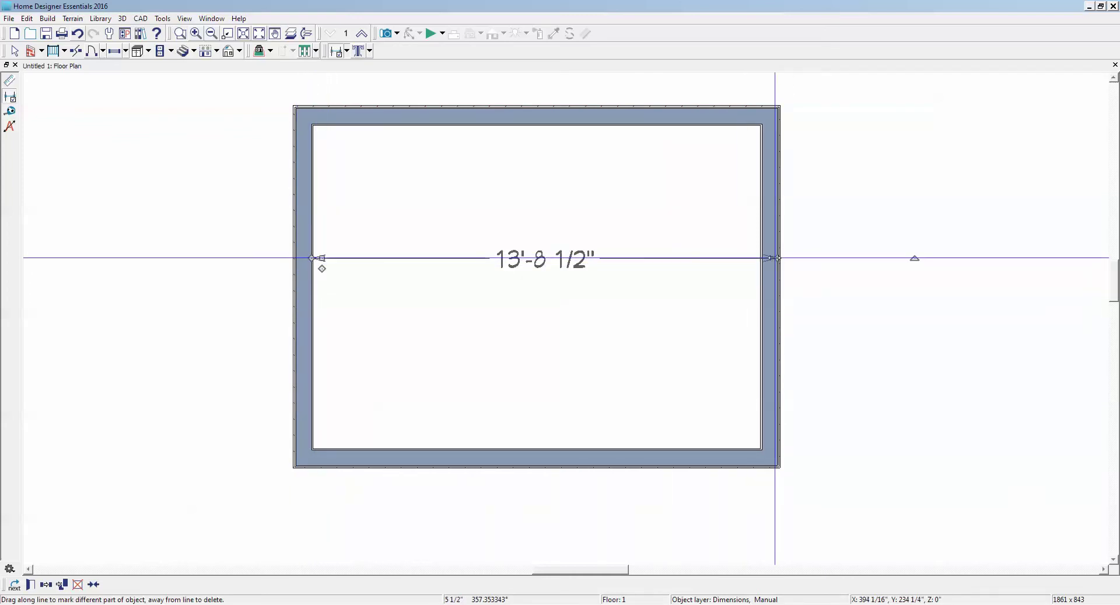
{"action": "left_click_drag", "start_coordinate": [775, 257], "coordinate": [763, 258]}
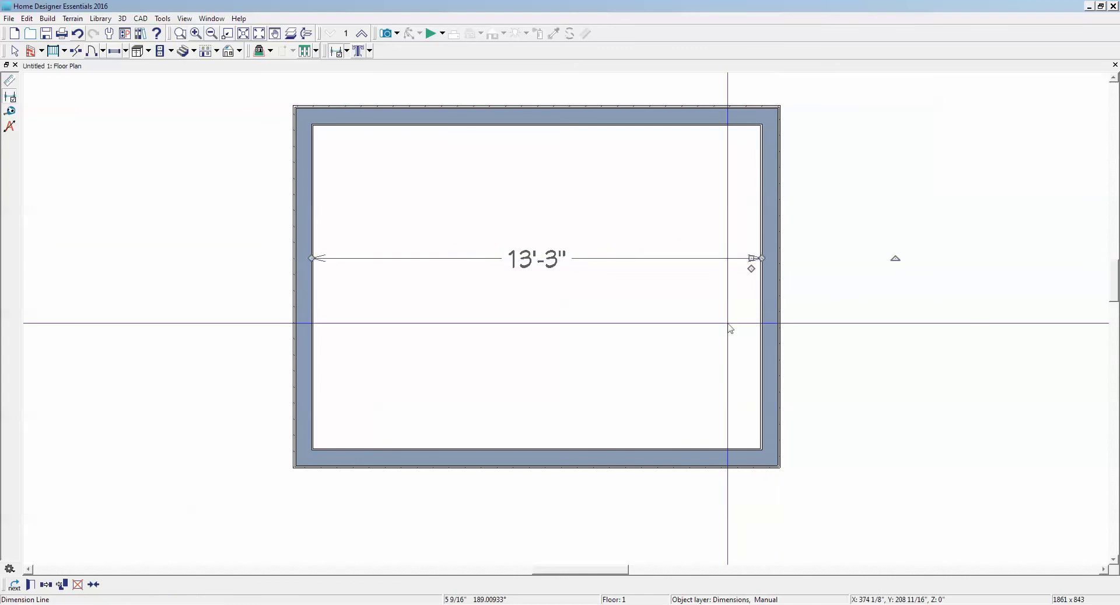
Step: Add the outer surface of the right wall as a further point located by the dimension line
{"action": "left_click", "coordinate": [439, 258]}
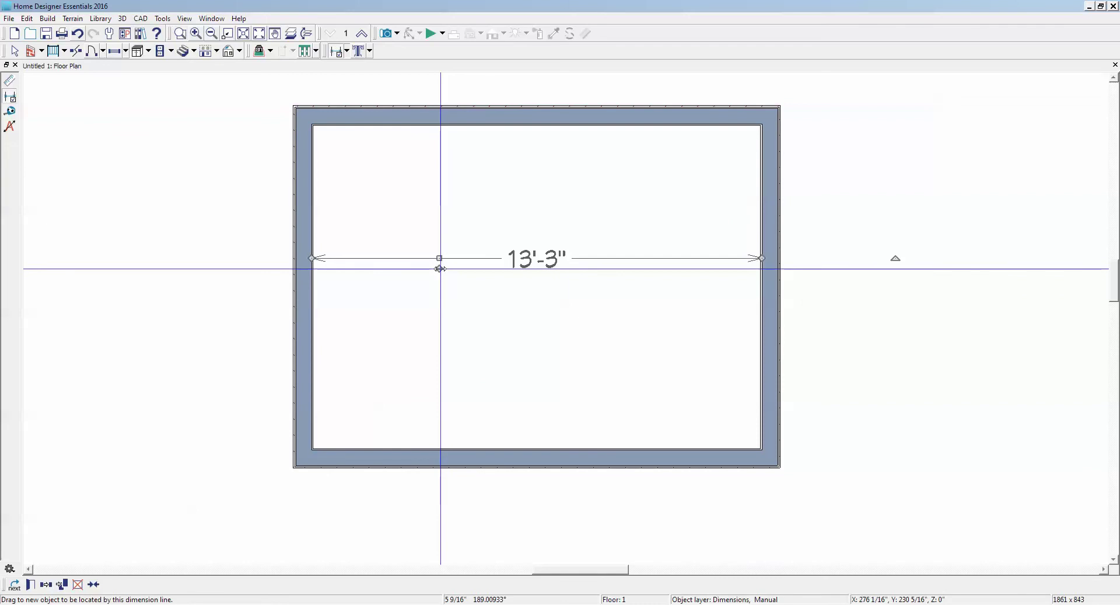
{"action": "left_click_drag", "start_coordinate": [441, 268], "coordinate": [574, 287]}
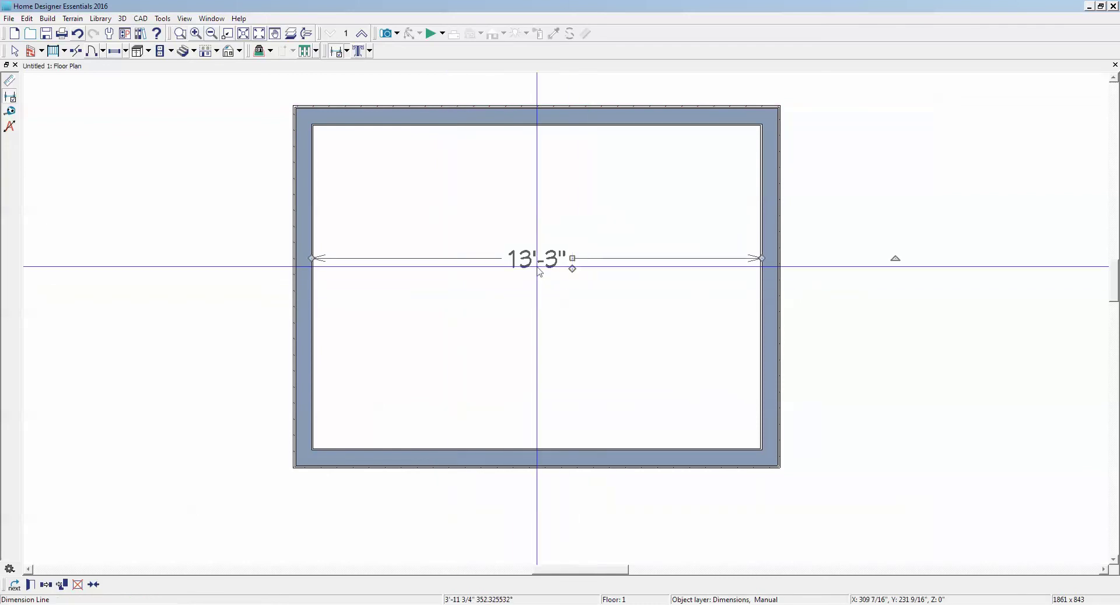
{"action": "left_click", "coordinate": [593, 258]}
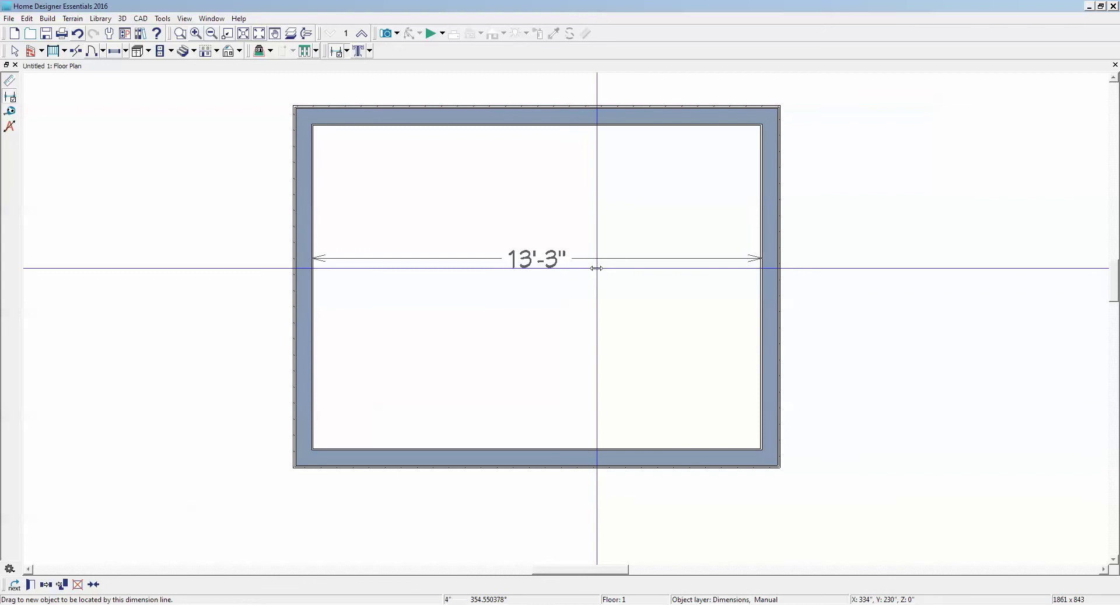
{"action": "left_click_drag", "start_coordinate": [597, 268], "coordinate": [772, 168]}
Step: Move the dimension's right arrow end from the right wall's inner surface to its outer surface
{"action": "scroll", "coordinate": [787, 224], "scroll_direction": "up", "scroll_amount": 1}
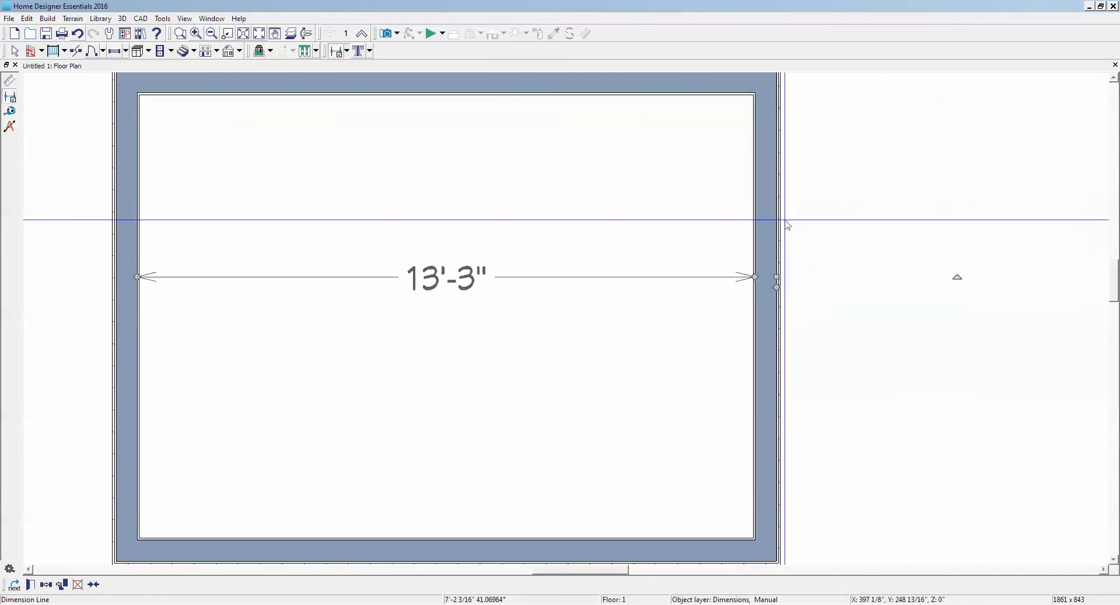
{"action": "scroll", "coordinate": [788, 225], "scroll_direction": "up", "scroll_amount": 1}
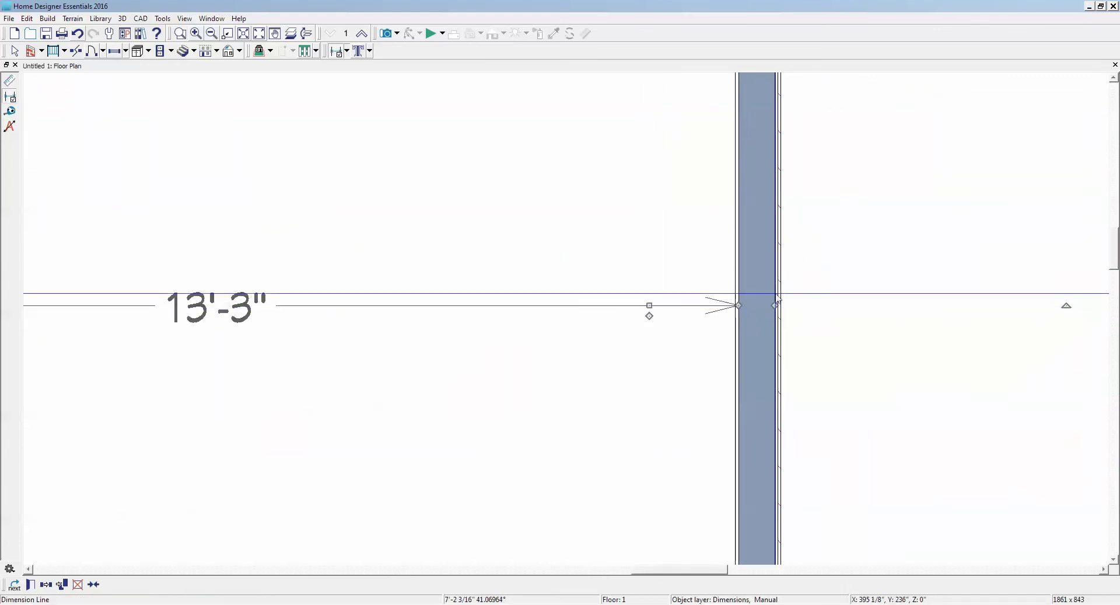
{"action": "scroll", "coordinate": [778, 302], "scroll_direction": "down", "scroll_amount": 3}
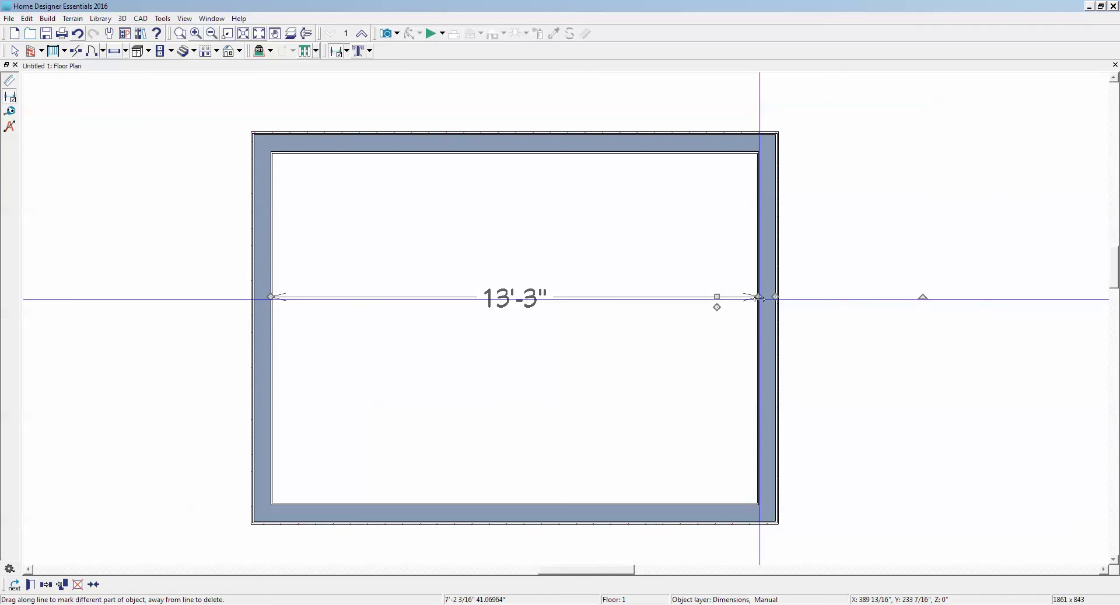
{"action": "left_click_drag", "start_coordinate": [758, 297], "coordinate": [776, 297]}
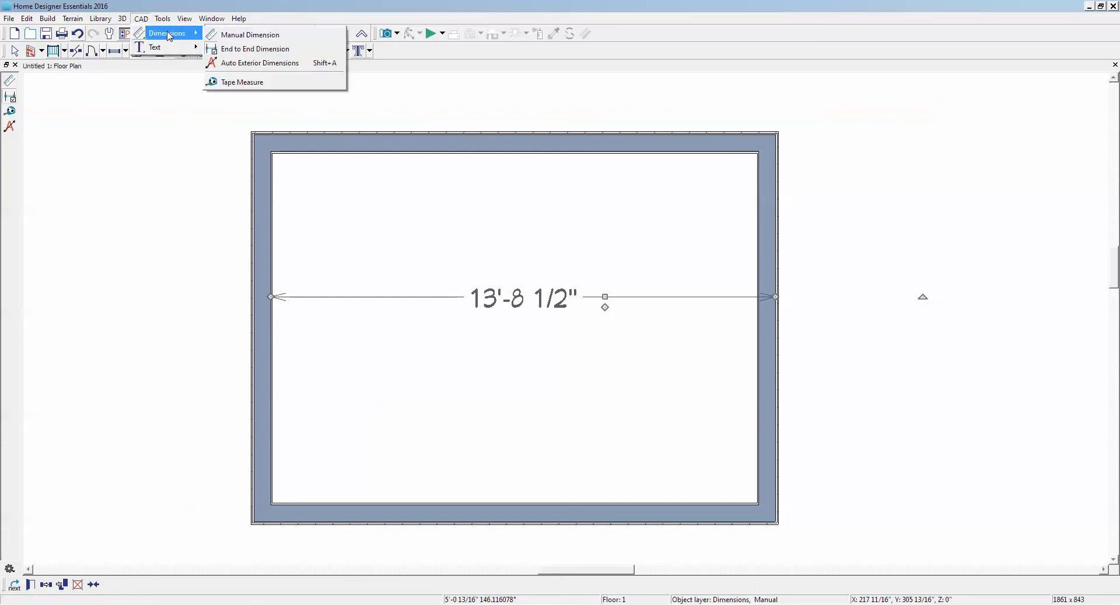
Step: Draw a vertical Text Line with Arrow about 5' long inside the room near the right wall, pointing down across the dimension
{"action": "mouse_move", "coordinate": [178, 53]}
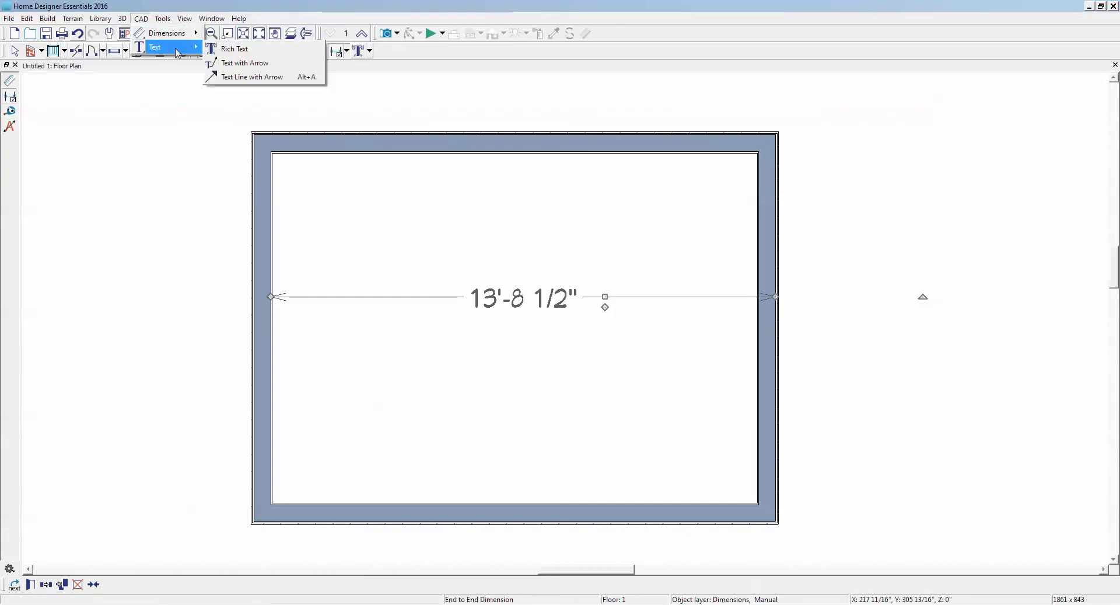
{"action": "left_click", "coordinate": [236, 77]}
{"action": "left_click_drag", "start_coordinate": [688, 196], "coordinate": [687, 399]}
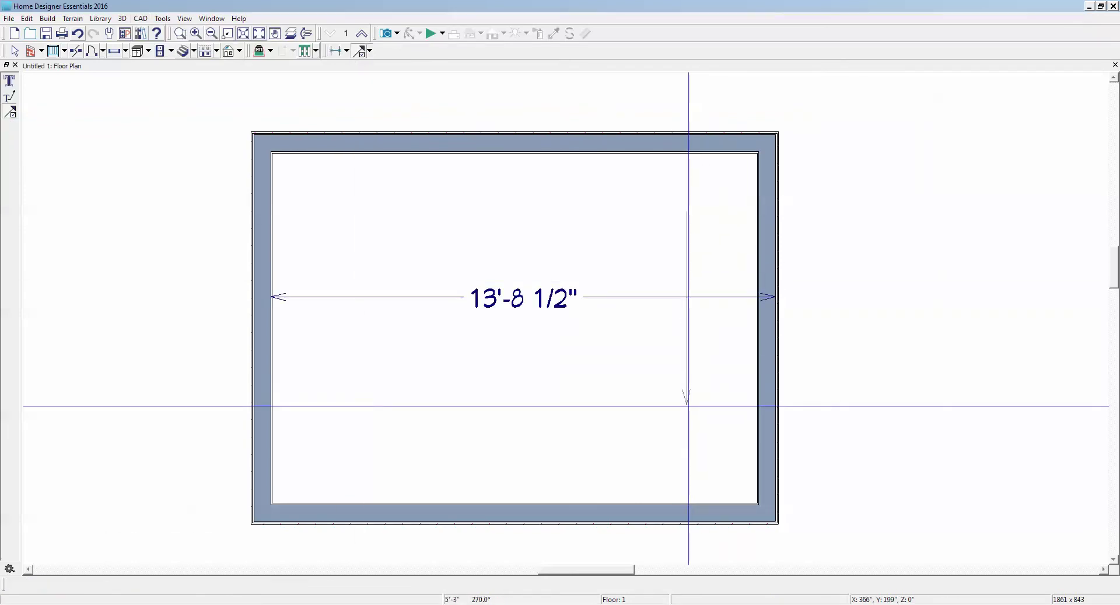
Step: Select the horizontal dimension line and relocate its right end to the vertical arrow line
{"action": "right_click", "coordinate": [626, 298]}
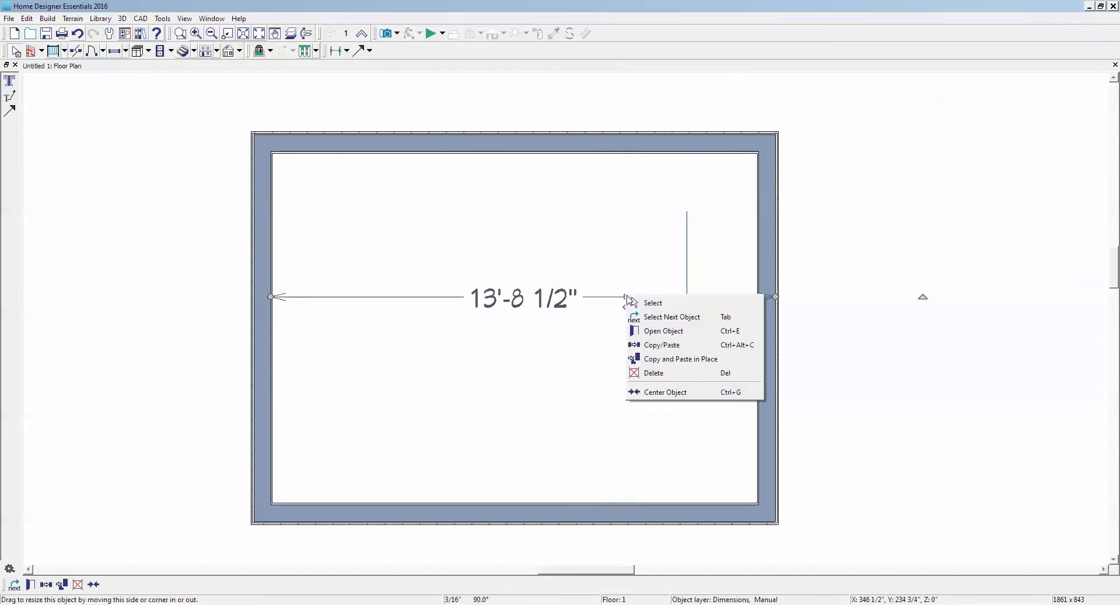
{"action": "left_click", "coordinate": [654, 304]}
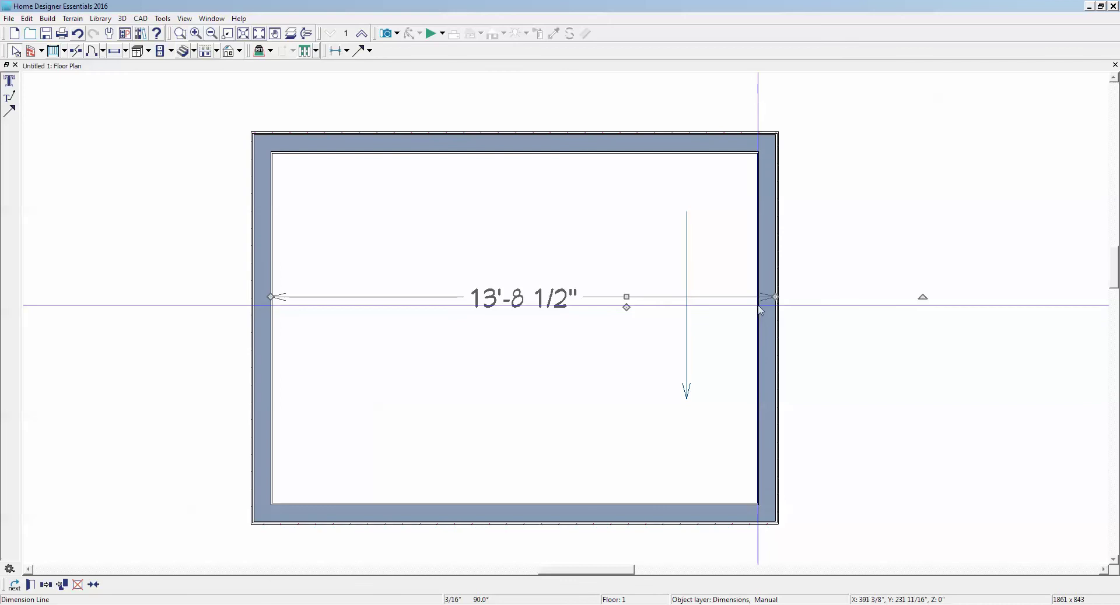
{"action": "left_click_drag", "start_coordinate": [775, 297], "coordinate": [686, 306]}
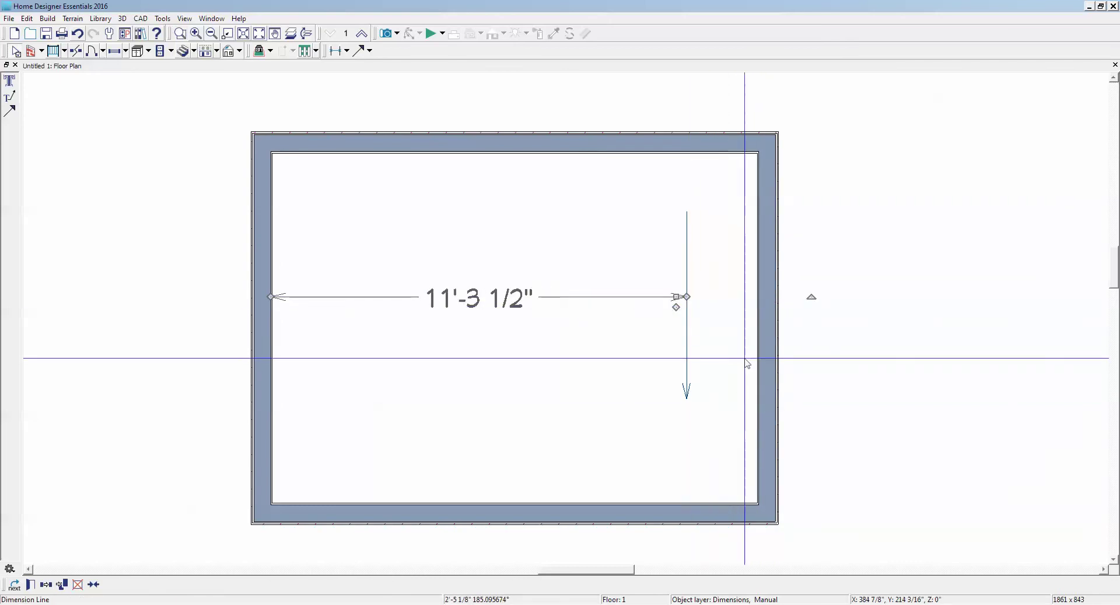
Step: Move the vertical arrow line about 11" closer to the right wall
{"action": "left_click", "coordinate": [727, 370]}
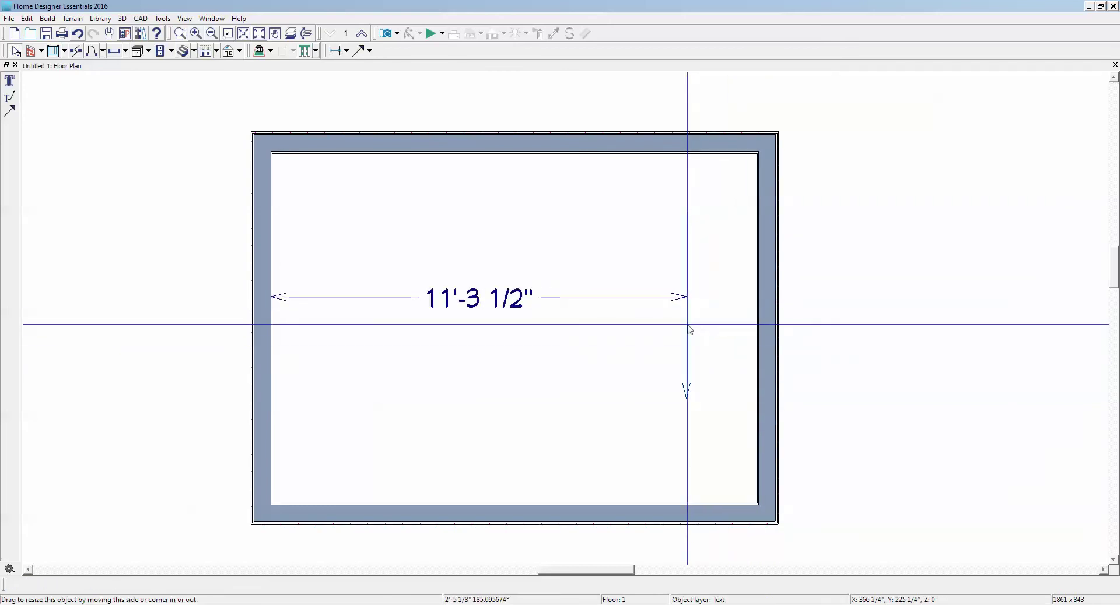
{"action": "left_click_drag", "start_coordinate": [687, 324], "coordinate": [720, 330]}
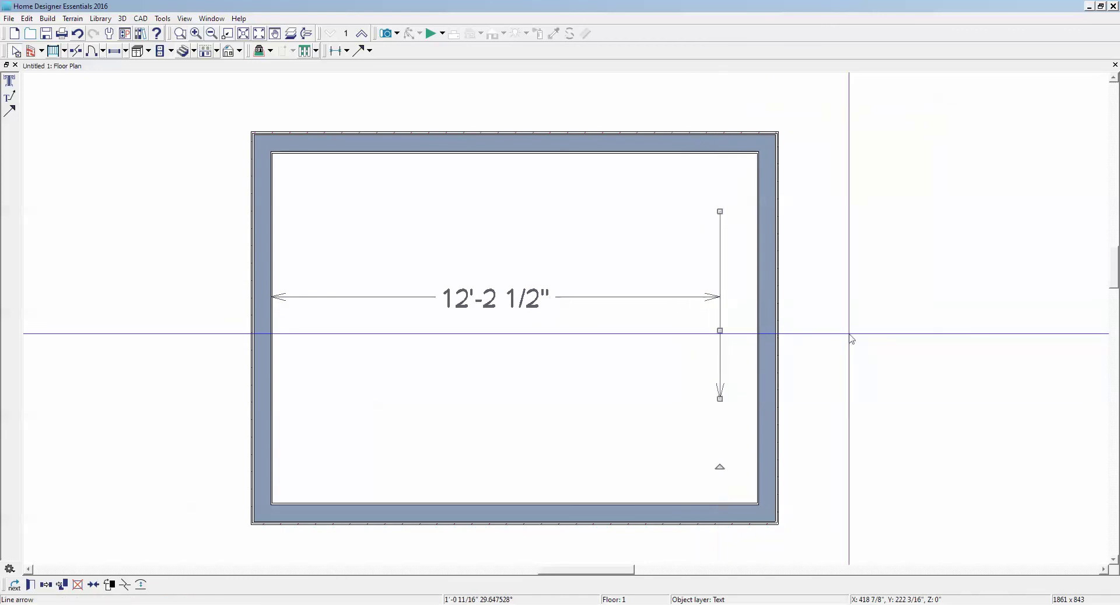
{"action": "left_click", "coordinate": [632, 292]}
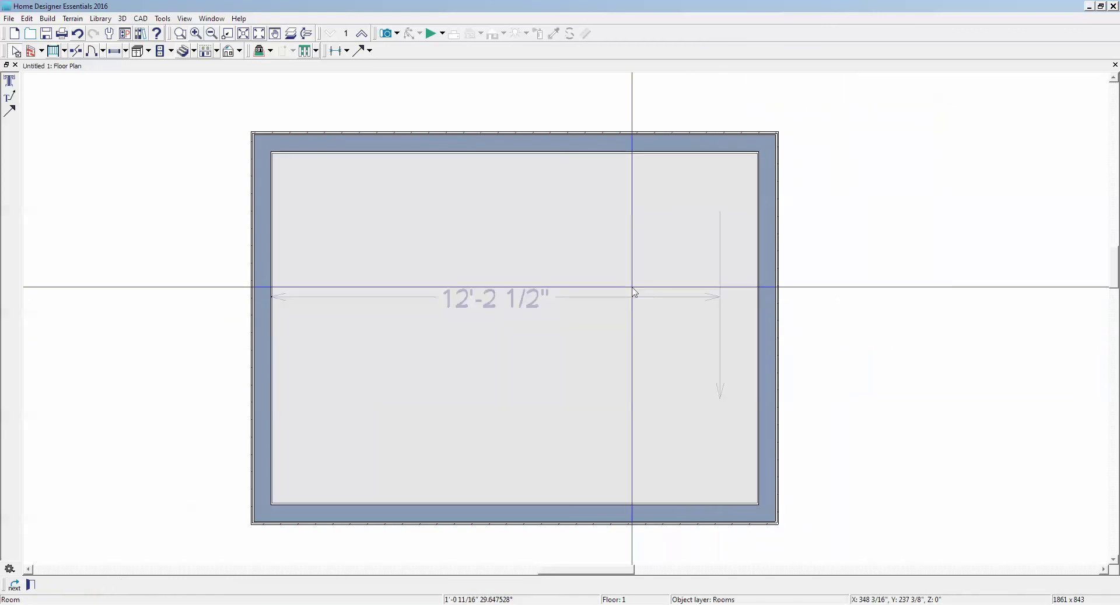
Step: Relocate the dimension's right end from the arrow line to the right wall, trying its outer and inner surfaces and setting it at mid-thickness
{"action": "left_click", "coordinate": [663, 297]}
{"action": "scroll", "coordinate": [700, 302], "scroll_direction": "up", "scroll_amount": 5}
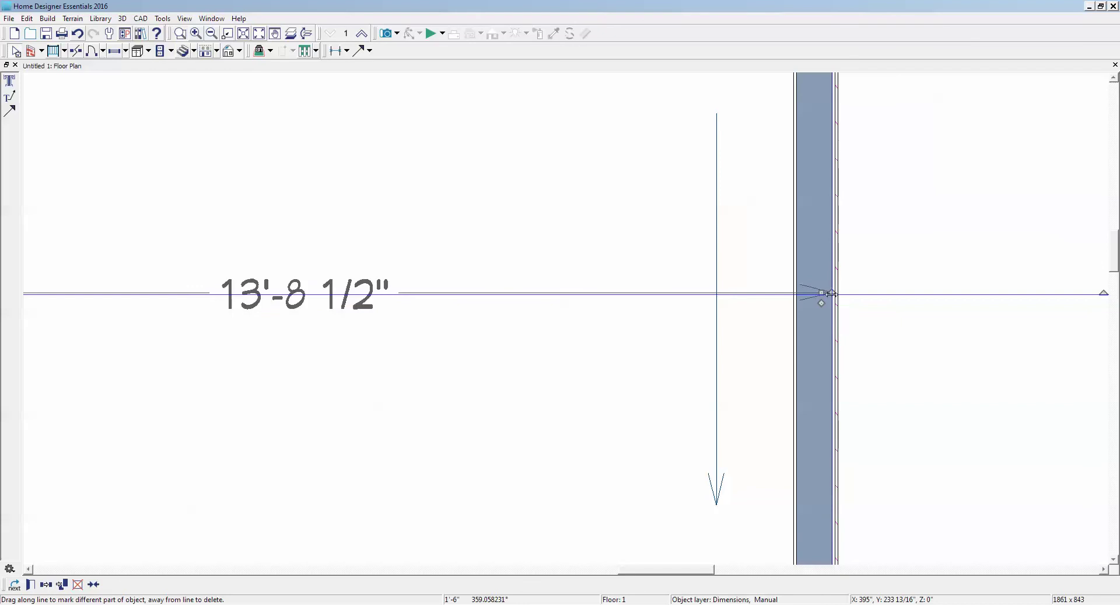
{"action": "left_click_drag", "start_coordinate": [801, 298], "coordinate": [801, 298]}
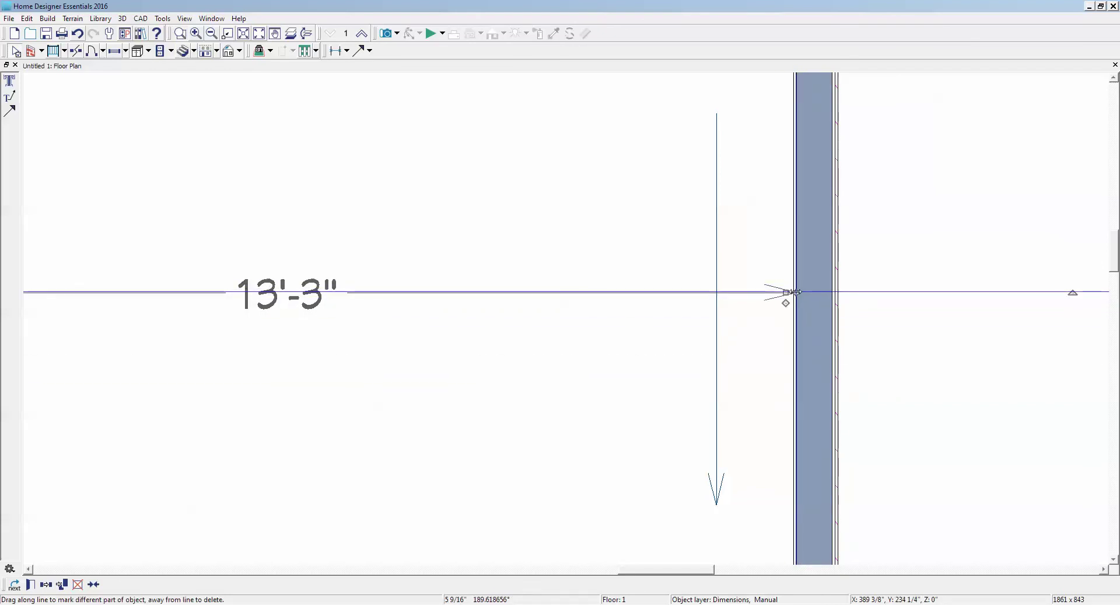
{"action": "left_click_drag", "start_coordinate": [810, 293], "coordinate": [815, 300]}
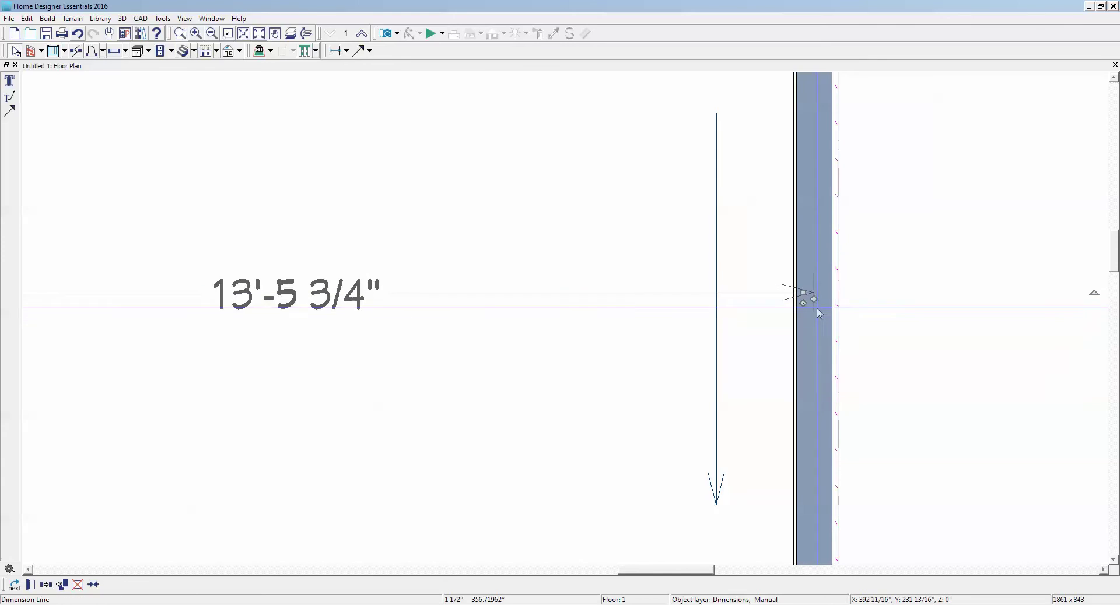
Step: Reselect the horizontal dimension near its right arrowhead and relocate that end to the right wall's outer surface, then to its inner surface
{"action": "left_click", "coordinate": [866, 307]}
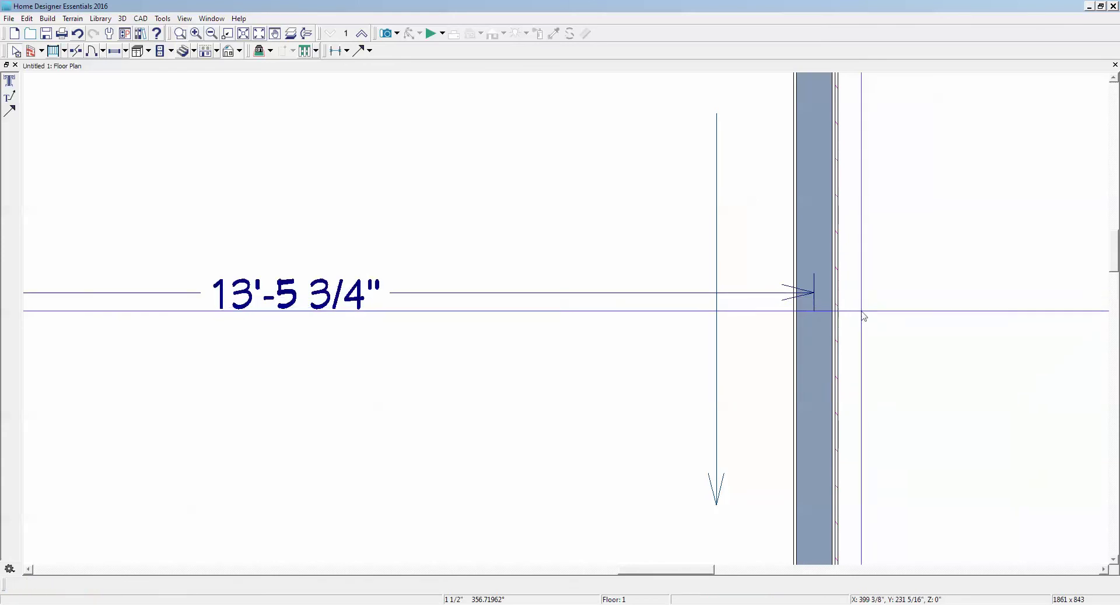
{"action": "mouse_move", "coordinate": [753, 289]}
{"action": "left_mouse_down"}
{"action": "mouse_move", "coordinate": [761, 327]}
{"action": "mouse_move", "coordinate": [765, 296]}
{"action": "left_mouse_up"}
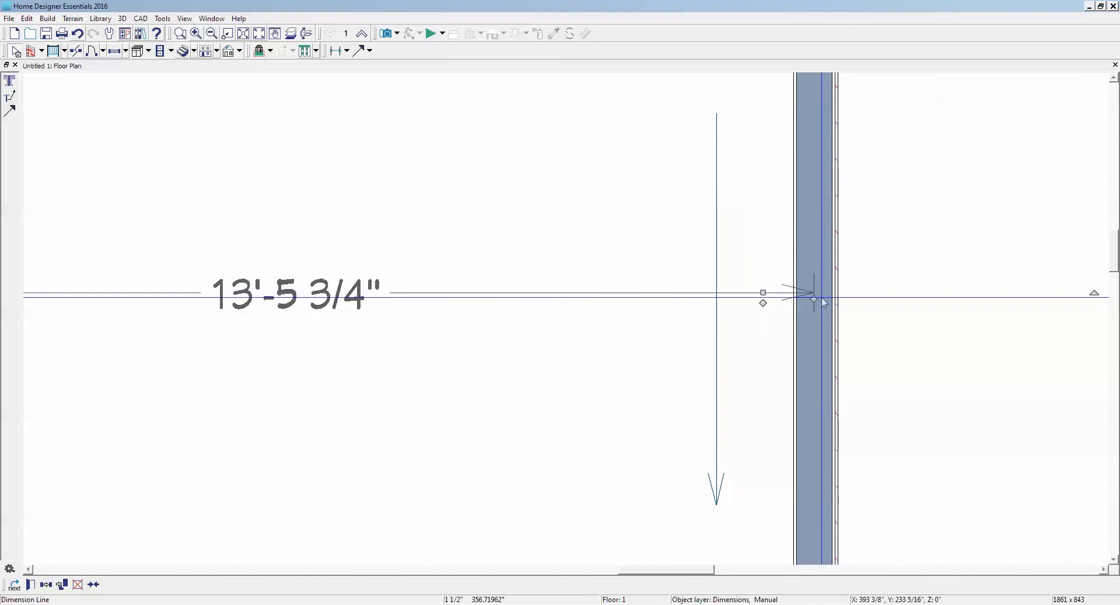
{"action": "left_click_drag", "start_coordinate": [817, 298], "coordinate": [843, 291]}
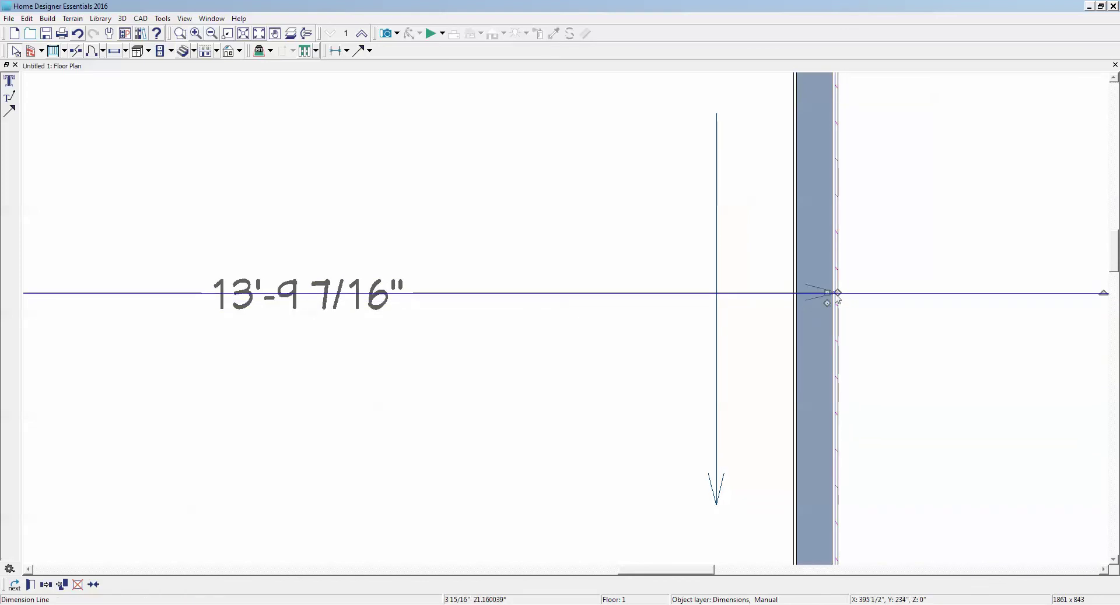
{"action": "left_click_drag", "start_coordinate": [837, 296], "coordinate": [794, 290]}
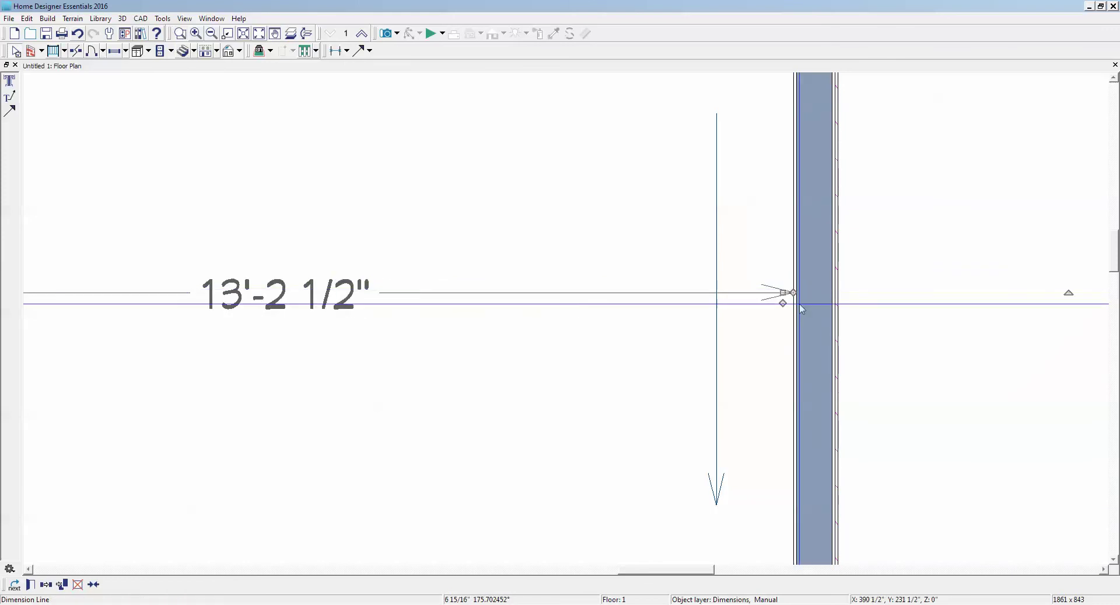
Step: Relocate the horizontal dimension's right end from the right wall's inner surface to the middle of the wall's thickness, then deselect it
{"action": "left_click", "coordinate": [849, 311]}
{"action": "scroll", "coordinate": [791, 290], "scroll_direction": "up", "scroll_amount": 1}
{"action": "scroll", "coordinate": [793, 294], "scroll_direction": "up", "scroll_amount": 2}
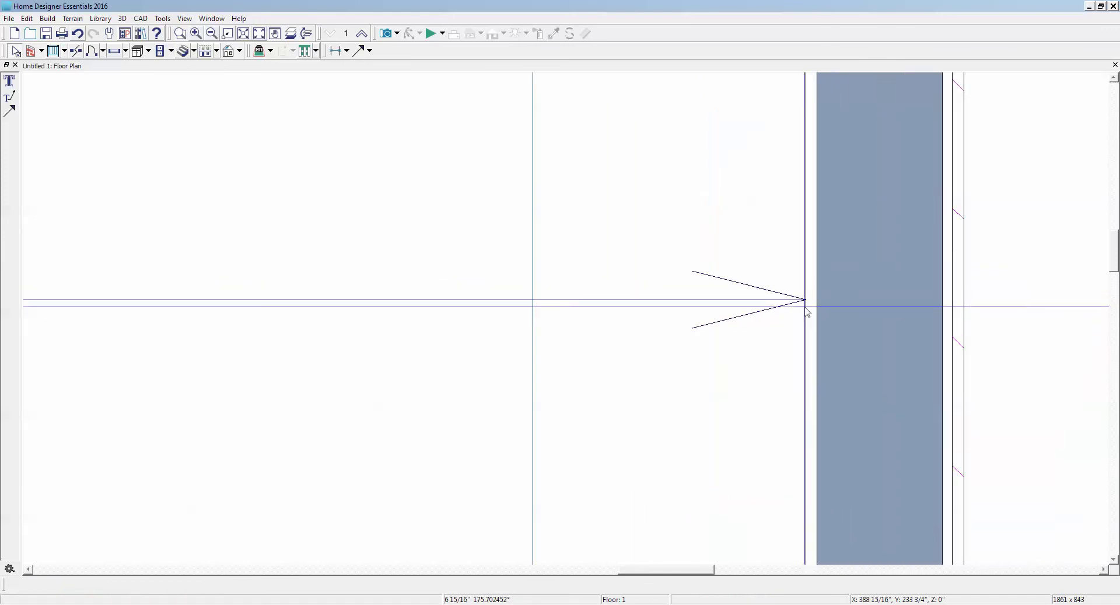
{"action": "left_click", "coordinate": [805, 305]}
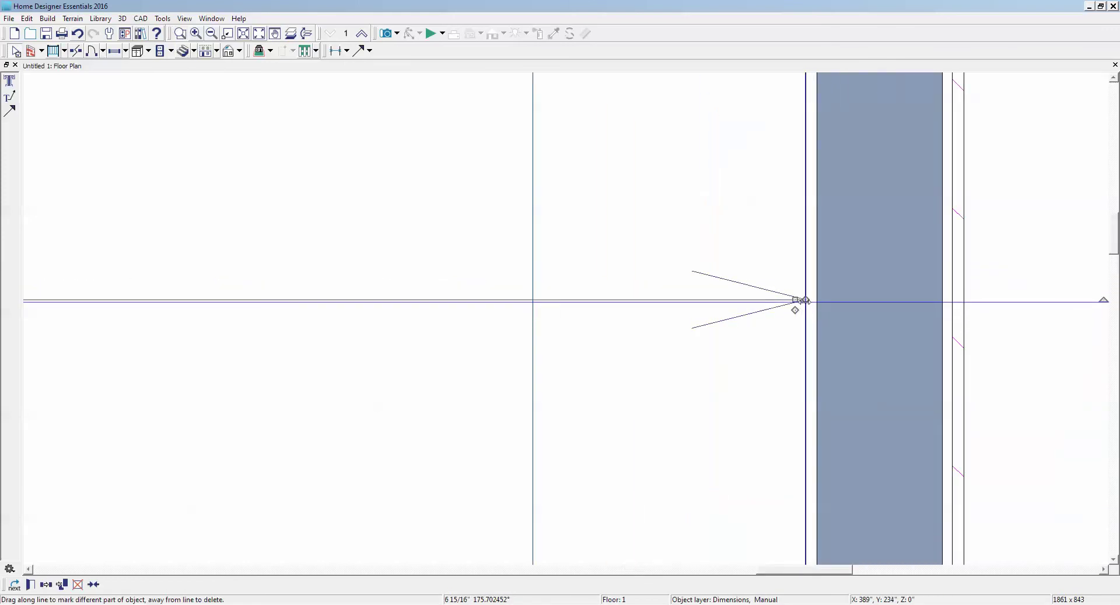
{"action": "left_click_drag", "start_coordinate": [808, 302], "coordinate": [871, 321]}
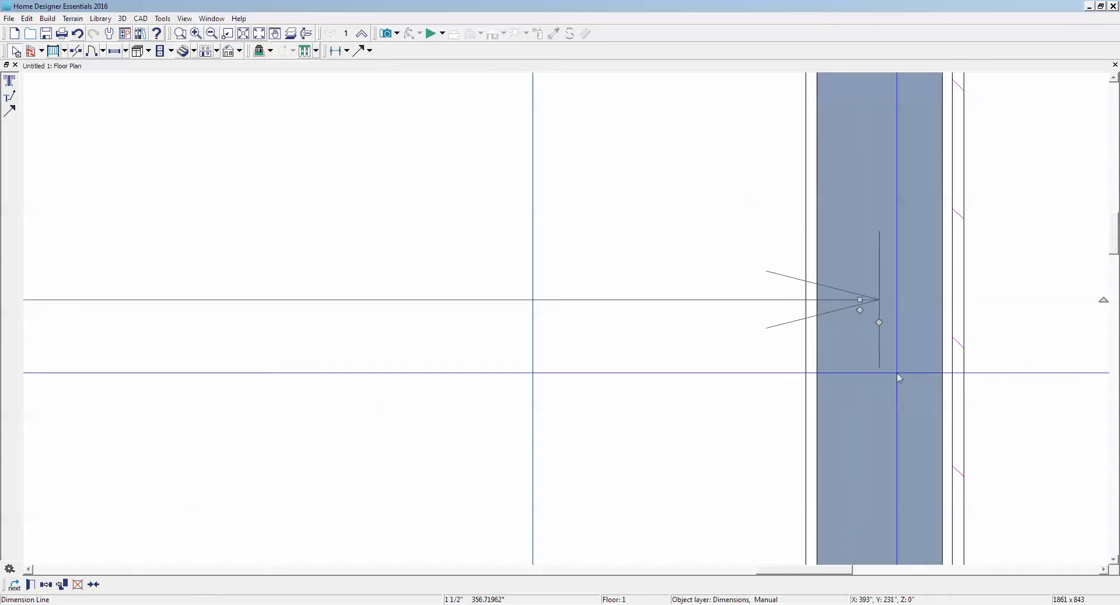
{"action": "scroll", "coordinate": [942, 310], "scroll_direction": "down", "scroll_amount": 4}
{"action": "scroll", "coordinate": [940, 310], "scroll_direction": "down", "scroll_amount": 2}
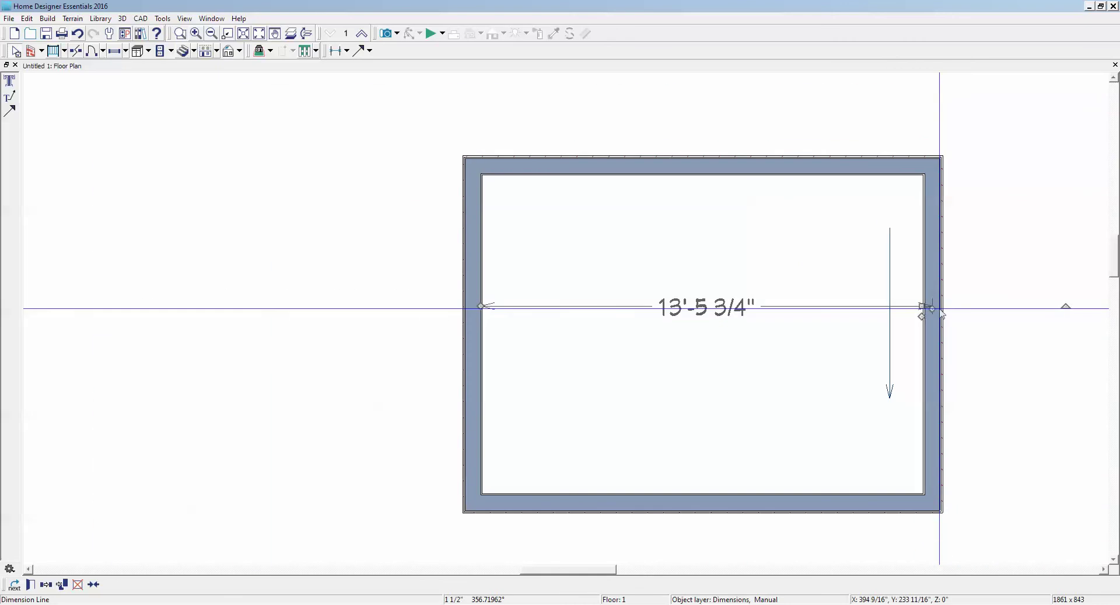
{"action": "left_click", "coordinate": [801, 356]}
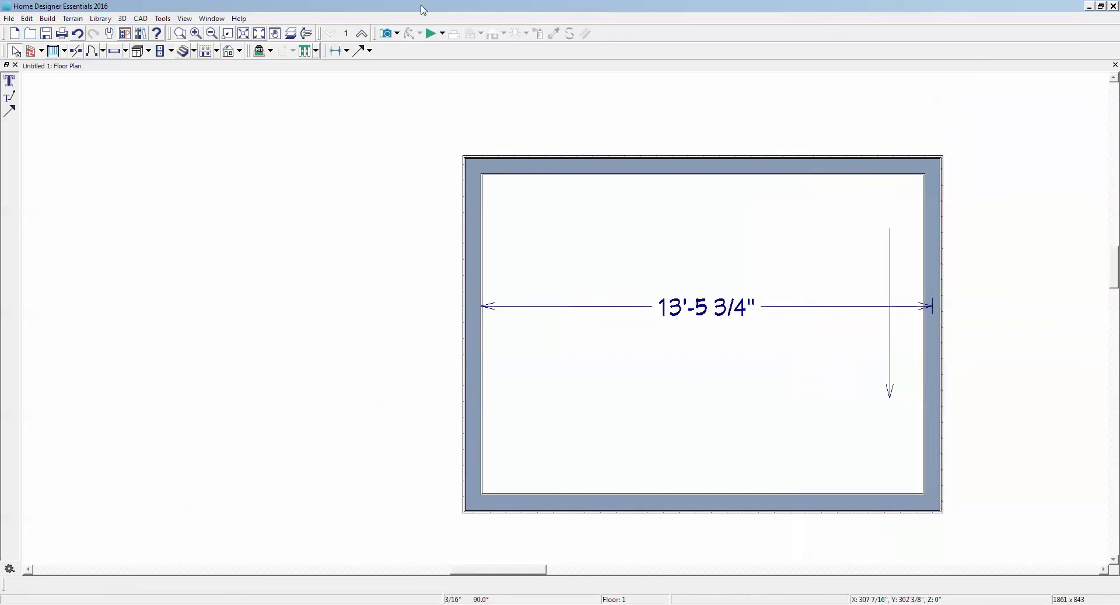
Step: Draw a horizontal Manual Dimension above the existing one, running from outside the left wall across the room to outside the right wall
{"action": "left_click", "coordinate": [347, 51]}
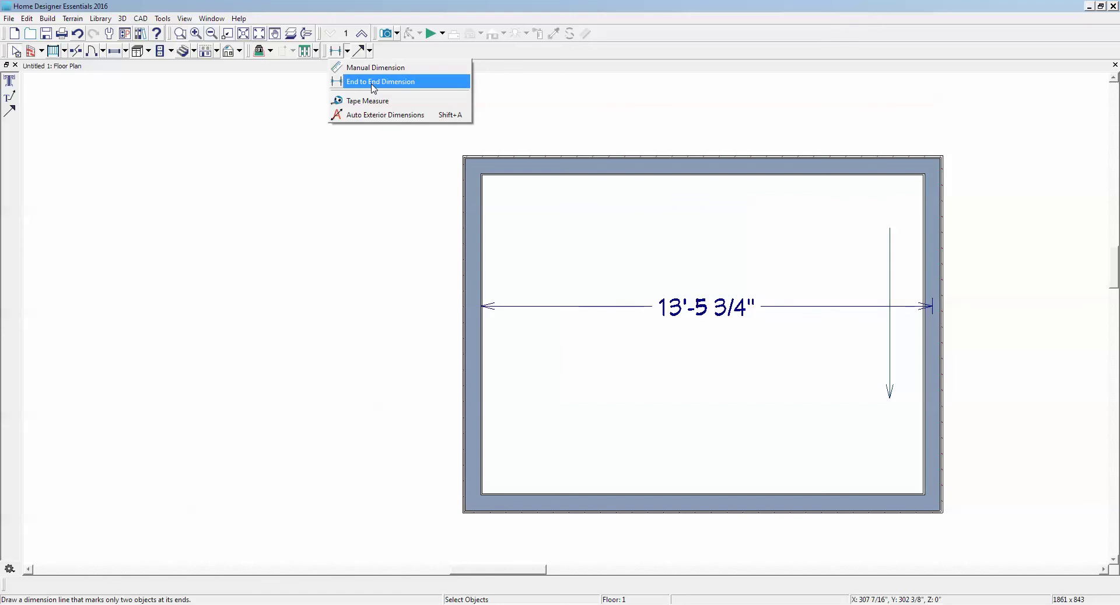
{"action": "left_click", "coordinate": [373, 67]}
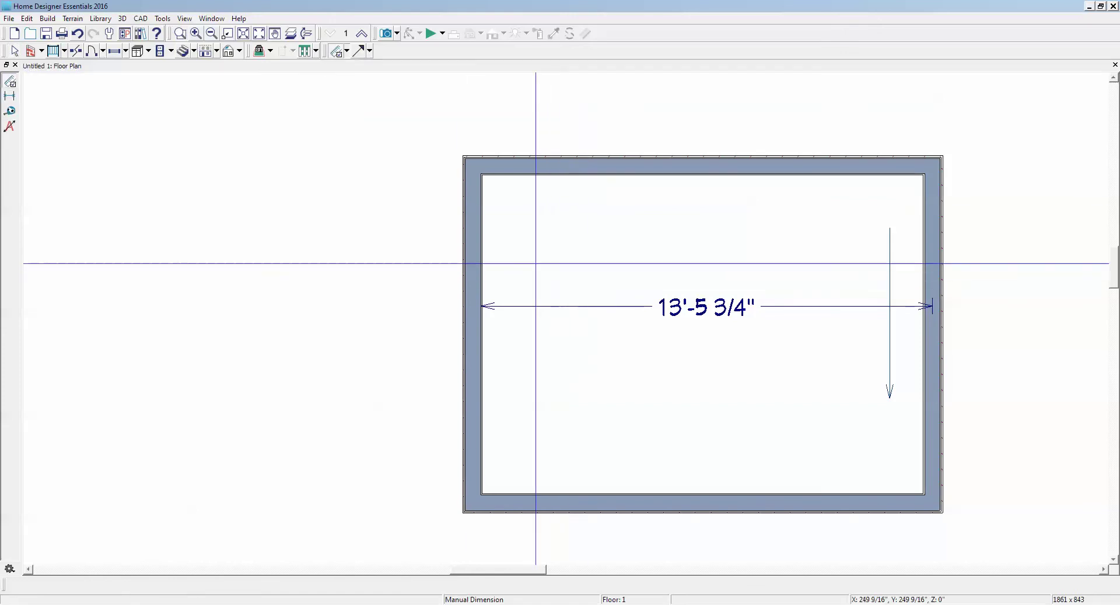
{"action": "left_click_drag", "start_coordinate": [414, 250], "coordinate": [1010, 232]}
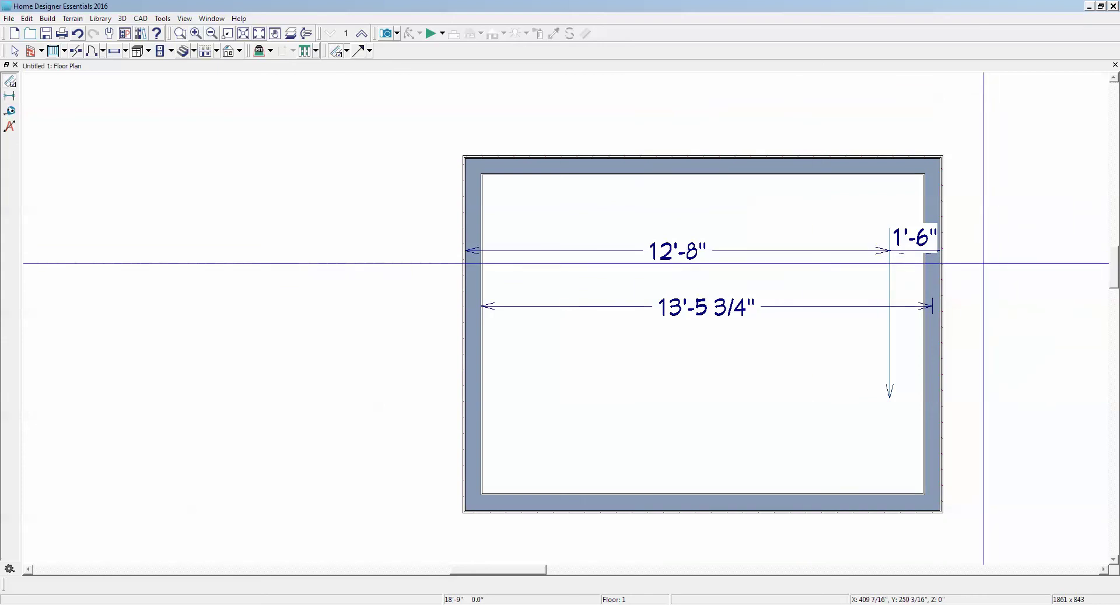
{"action": "scroll", "coordinate": [951, 257], "scroll_direction": "up", "scroll_amount": 2}
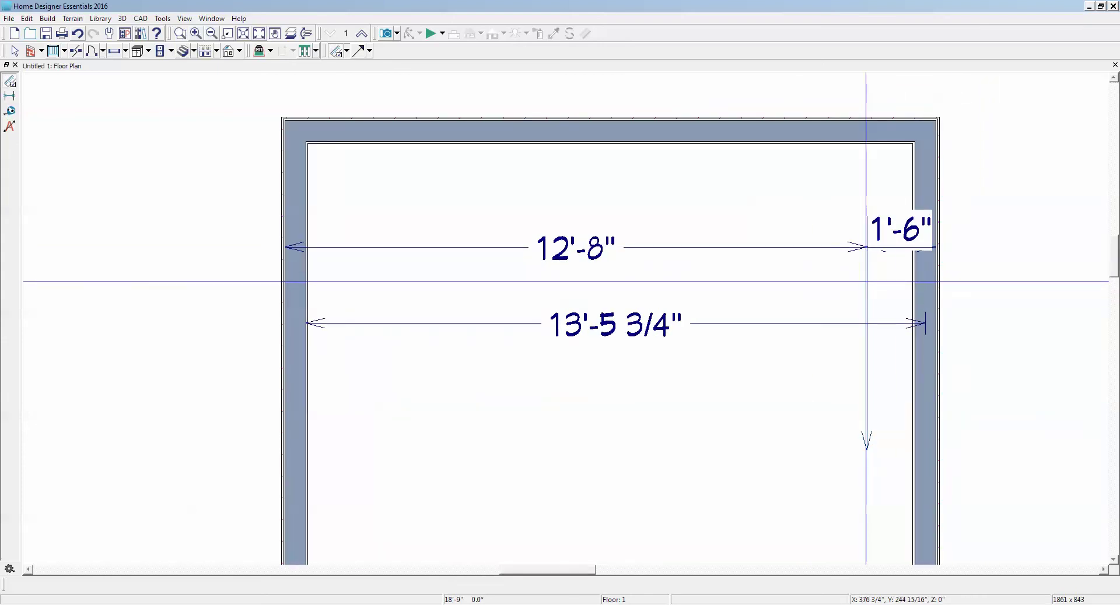
{"action": "key", "text": "space"}
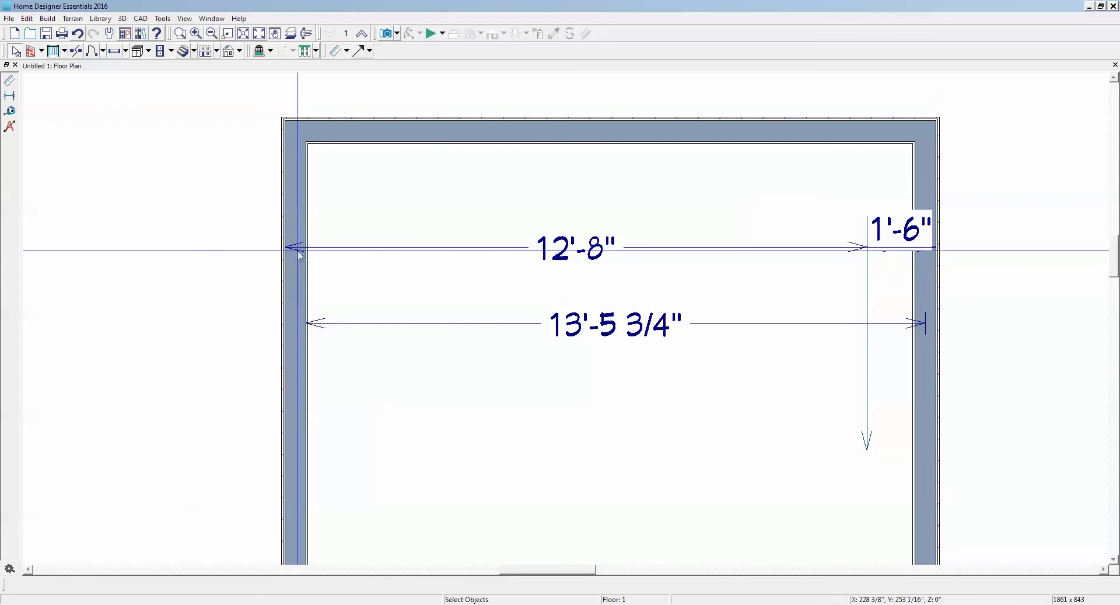
Step: Relocate the upper dimension's ends to the inner surfaces of both side walls and remove its extension point at the vertical arrow line
{"action": "left_click", "coordinate": [386, 248]}
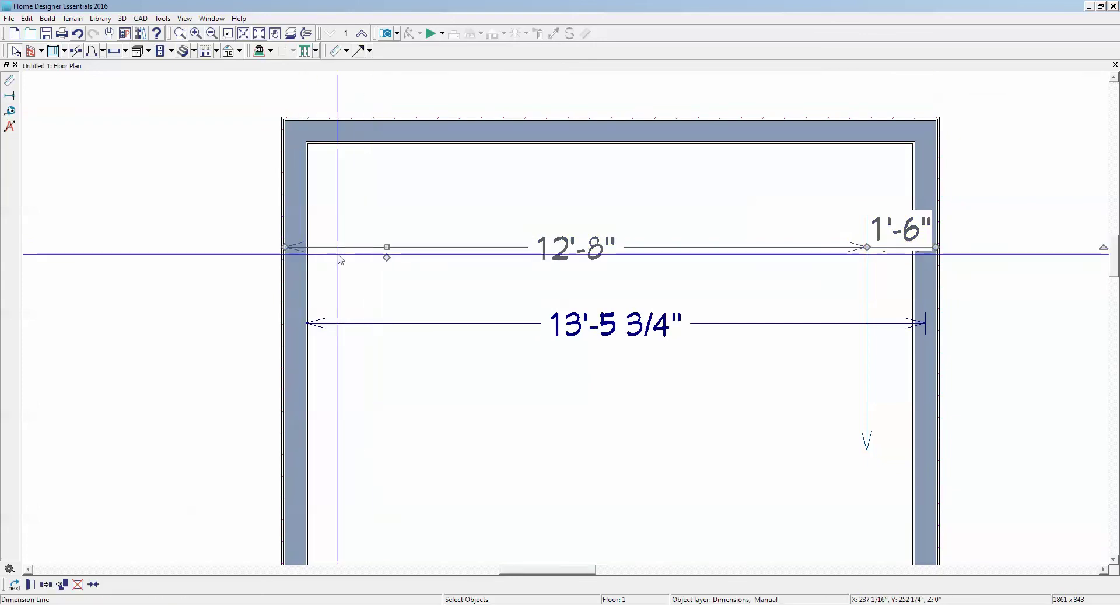
{"action": "left_click_drag", "start_coordinate": [286, 246], "coordinate": [306, 246]}
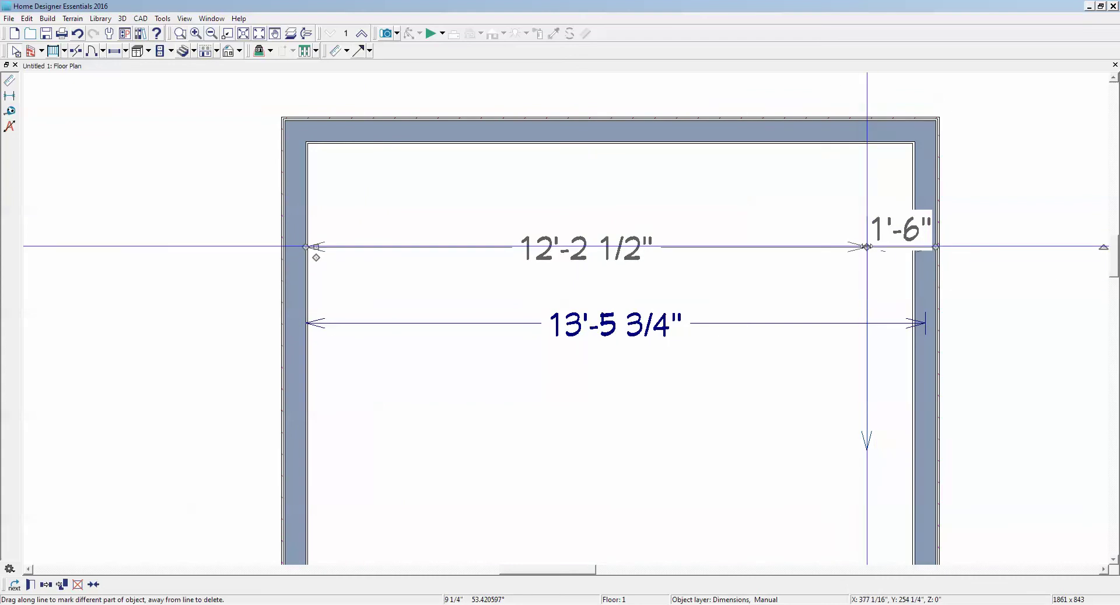
{"action": "left_click_drag", "start_coordinate": [867, 246], "coordinate": [937, 408]}
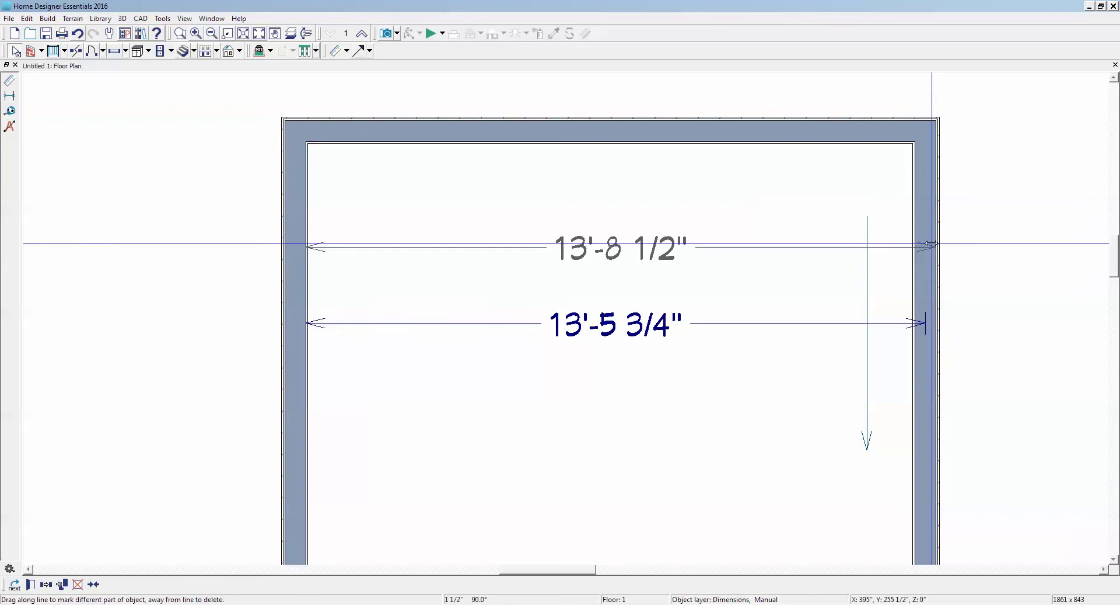
{"action": "left_click_drag", "start_coordinate": [931, 243], "coordinate": [921, 236]}
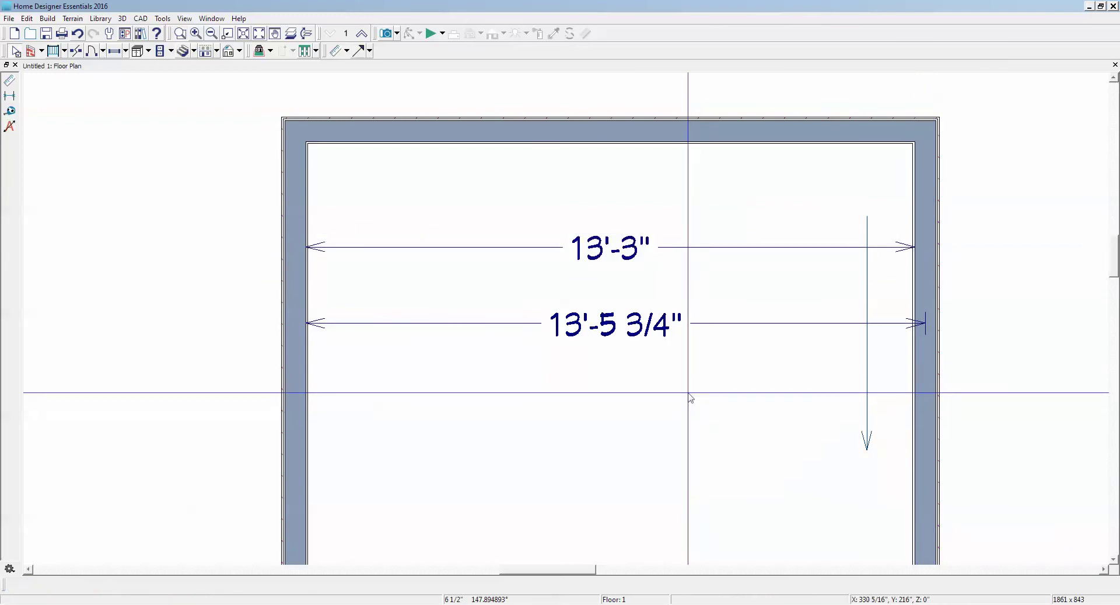
Step: Delete the vertical arrow line inside the room
{"action": "scroll", "coordinate": [709, 344], "scroll_direction": "down", "scroll_amount": 2}
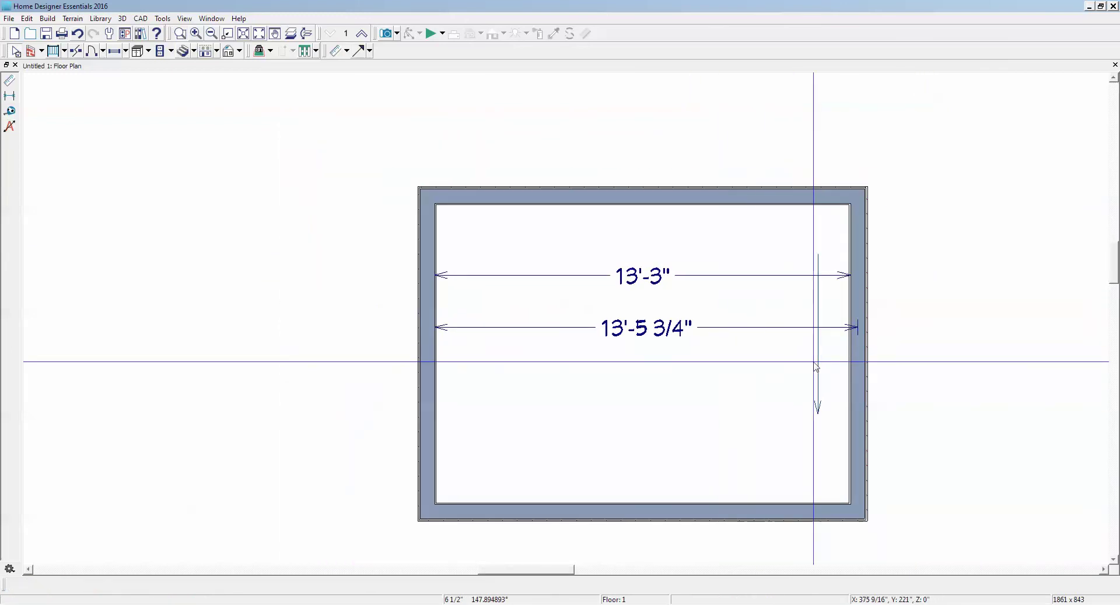
{"action": "right_click", "coordinate": [817, 356]}
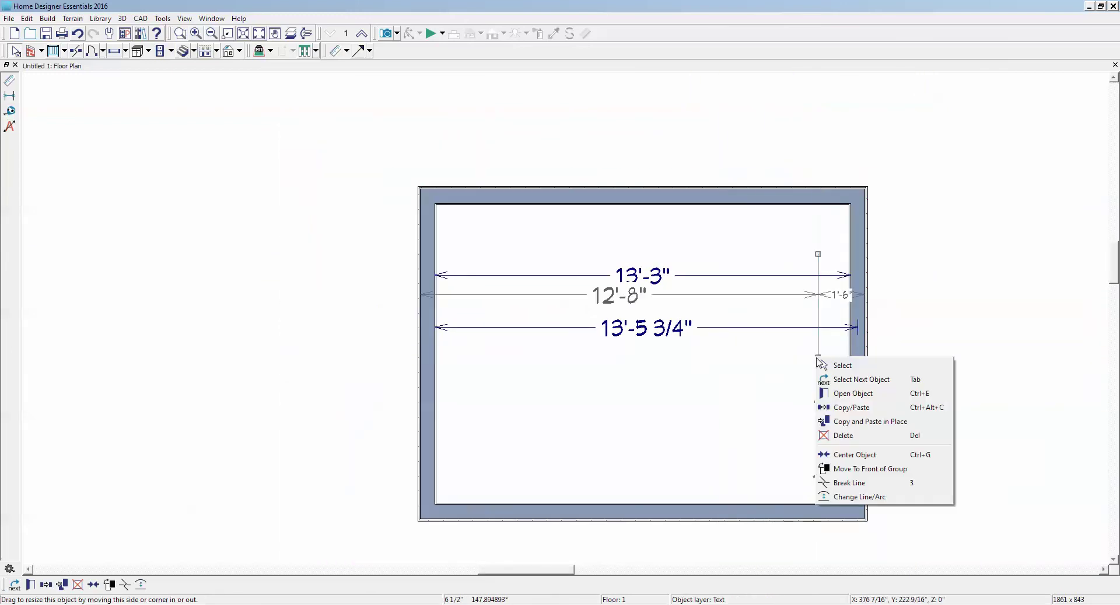
{"action": "left_click", "coordinate": [858, 435]}
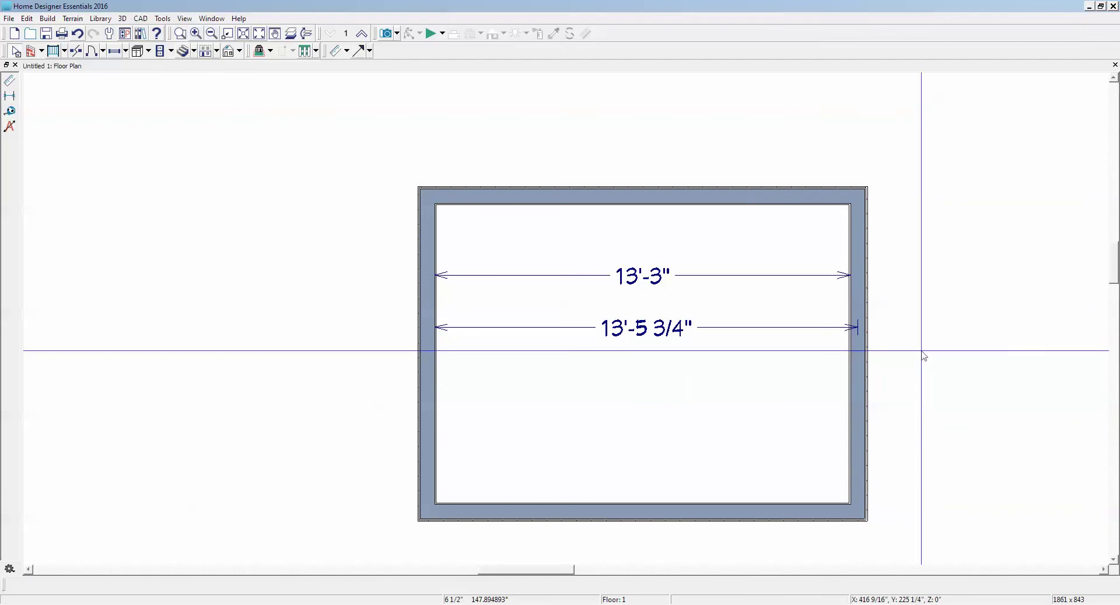
Step: Relocate the lower dimension's right end from the wall's mid-thickness to the right wall's inner surface and deselect it
{"action": "scroll", "coordinate": [828, 335], "scroll_direction": "up", "scroll_amount": 2}
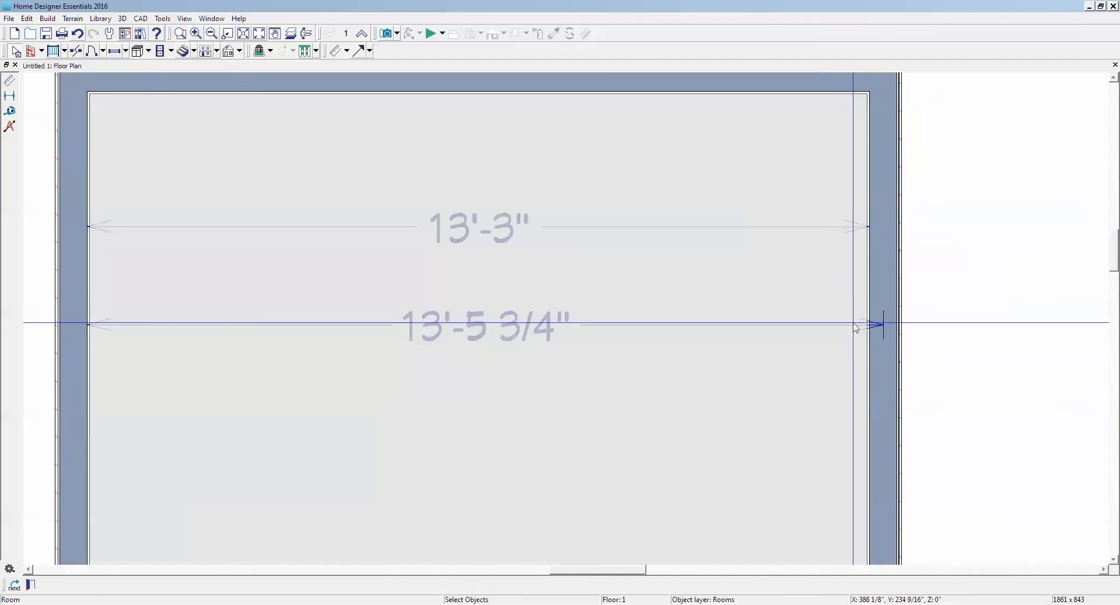
{"action": "left_click", "coordinate": [879, 325]}
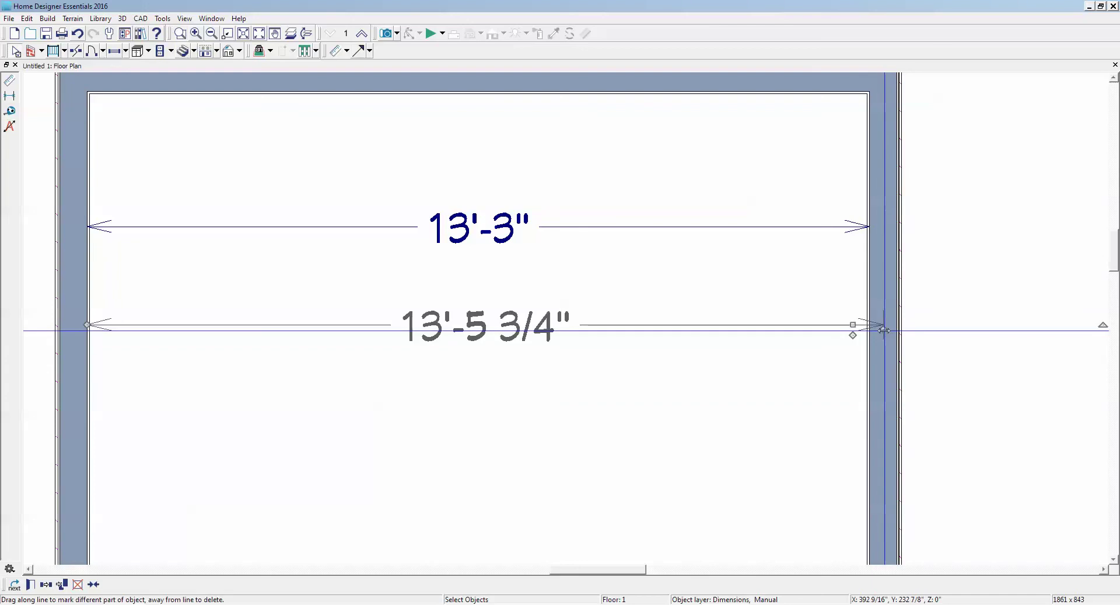
{"action": "left_click_drag", "start_coordinate": [881, 329], "coordinate": [873, 332]}
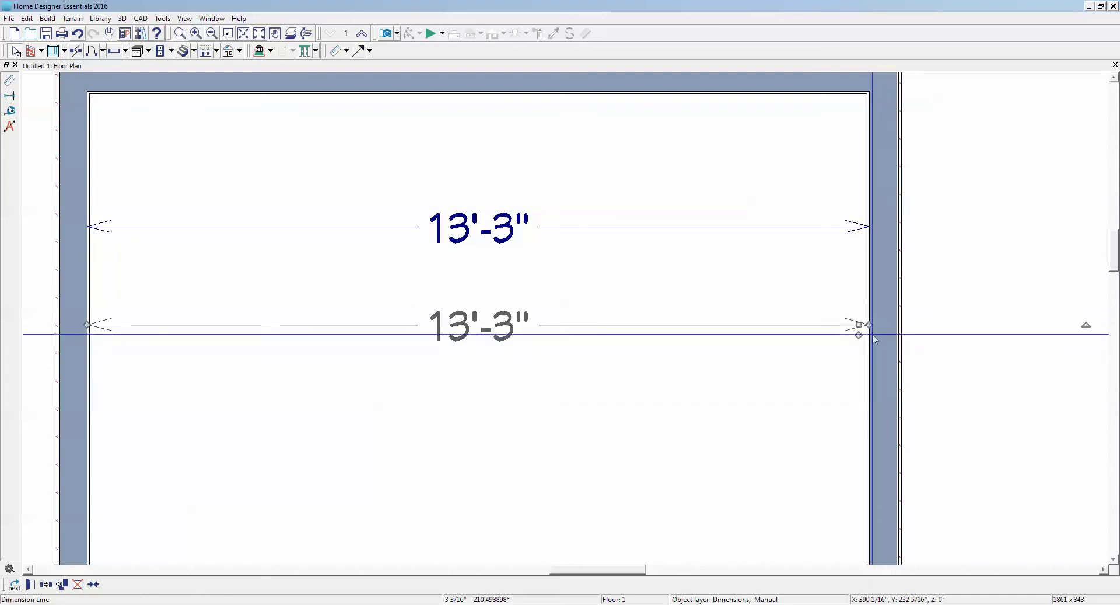
{"action": "scroll", "coordinate": [872, 320], "scroll_direction": "down", "scroll_amount": 4}
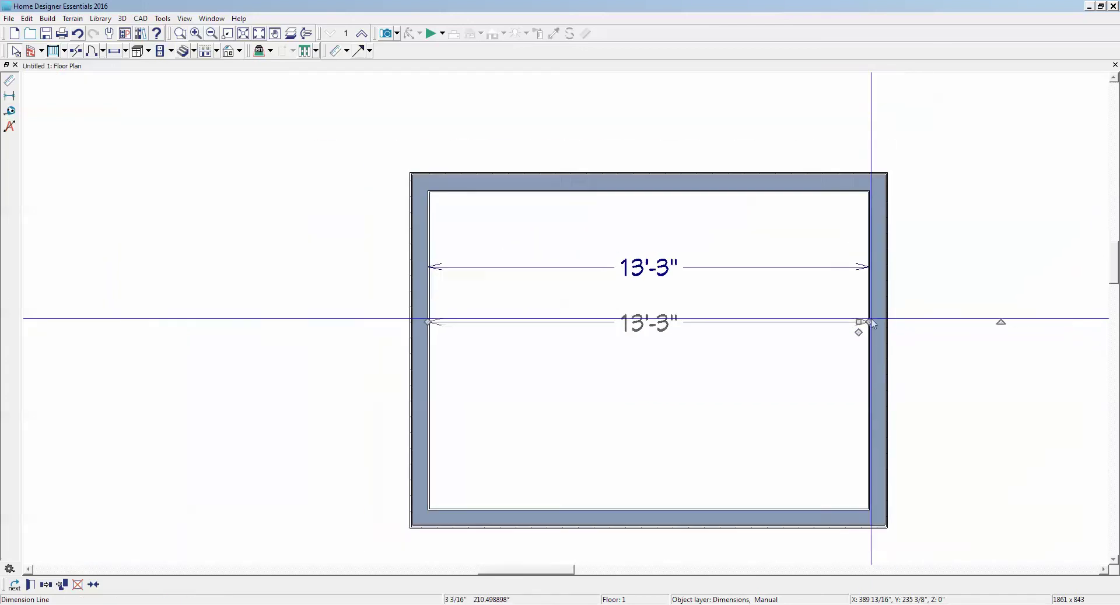
{"action": "left_click", "coordinate": [925, 361]}
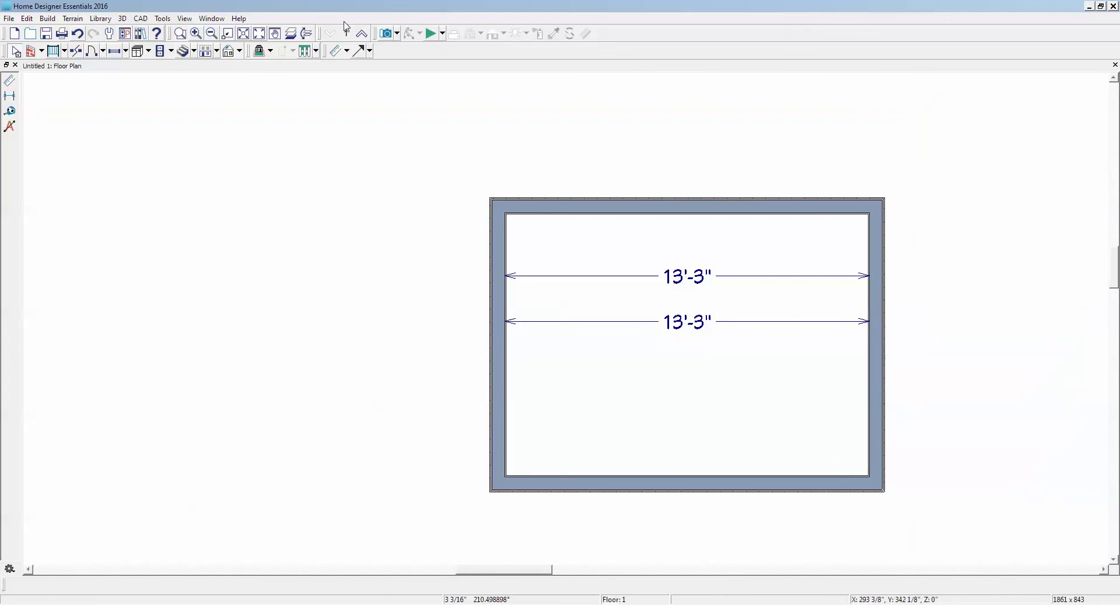
Step: Generate Auto Exterior Dimensions around the outside of the floor plan
{"action": "left_click", "coordinate": [353, 53]}
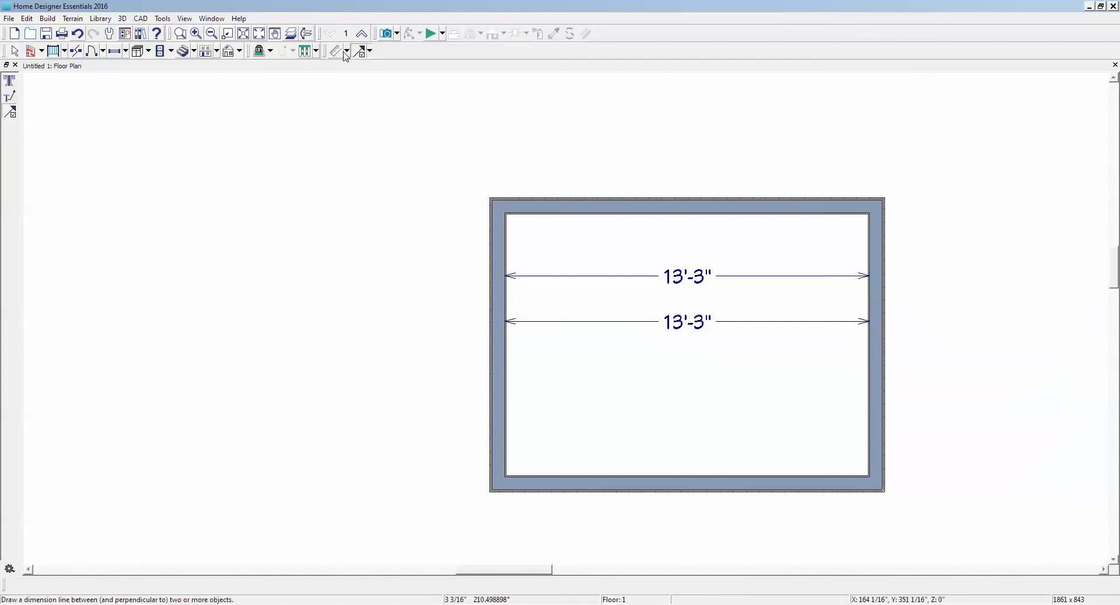
{"action": "left_click", "coordinate": [347, 52]}
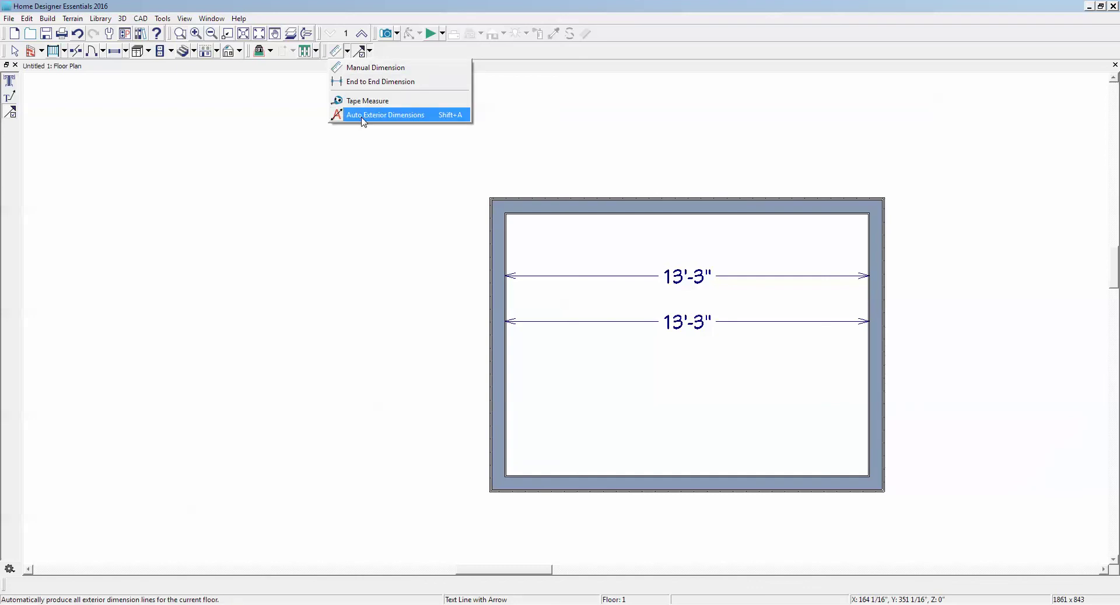
{"action": "left_click", "coordinate": [386, 114]}
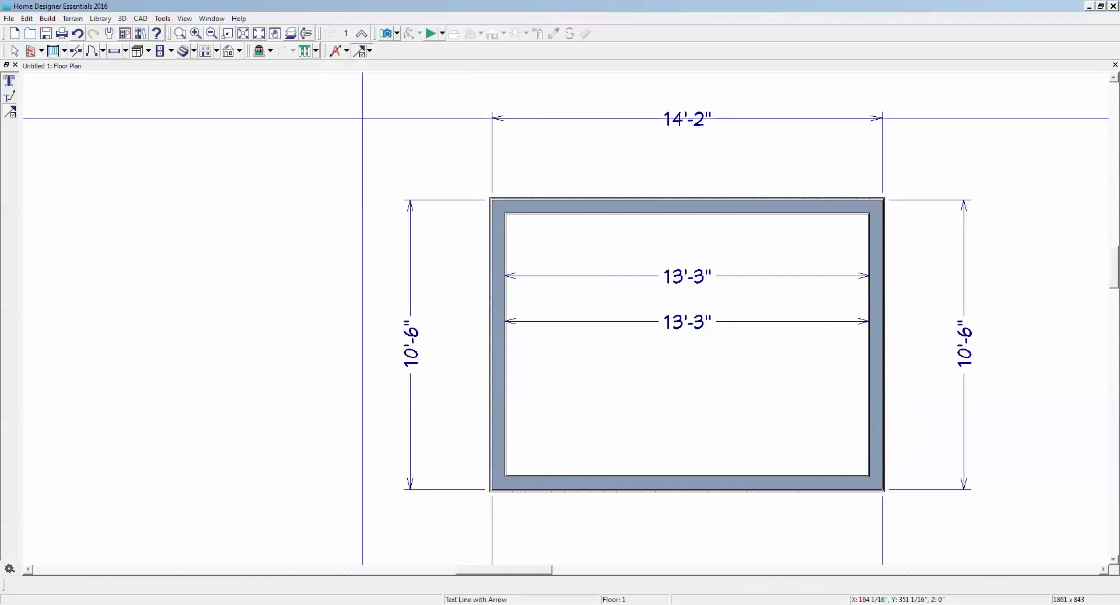
Step: Use the Tape Measure to measure horizontally from the left wall's outer surface to a point inside the room past its middle
{"action": "left_click", "coordinate": [347, 51]}
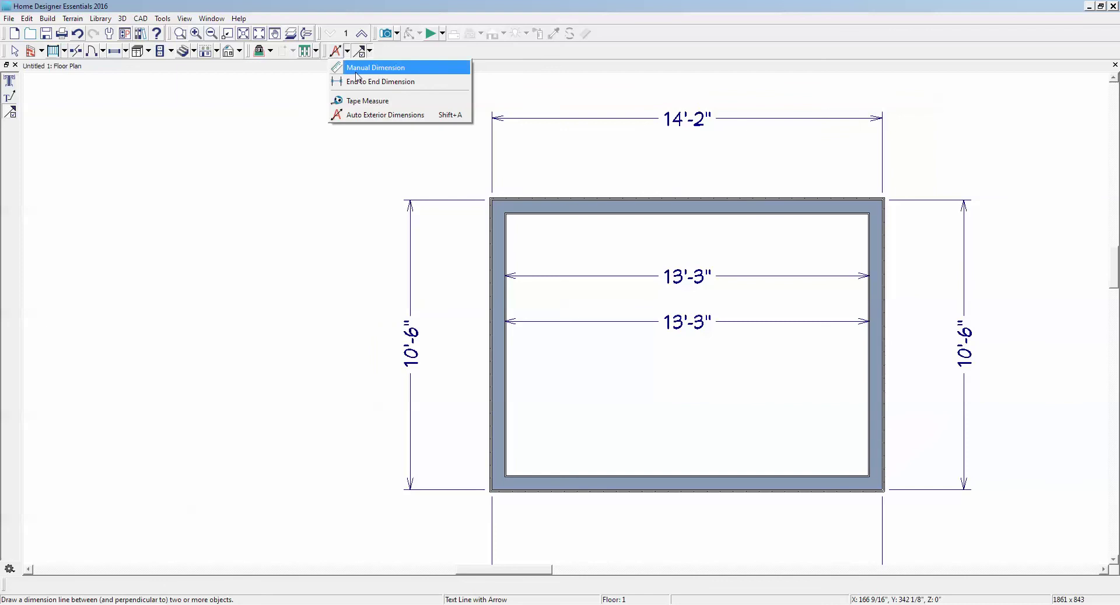
{"action": "left_click", "coordinate": [368, 100]}
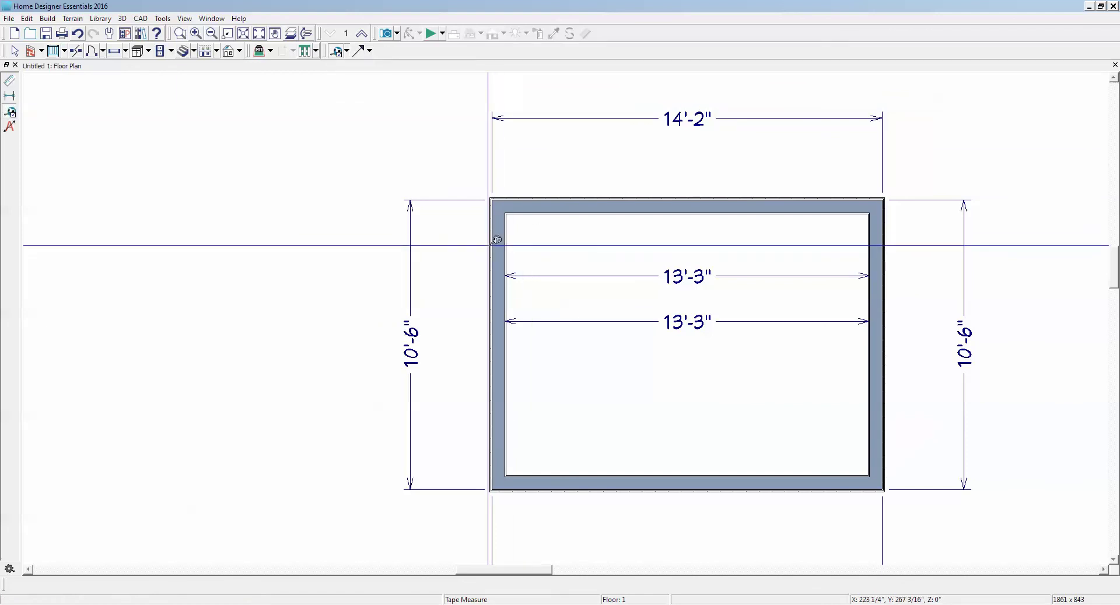
{"action": "left_click_drag", "start_coordinate": [492, 242], "coordinate": [666, 229]}
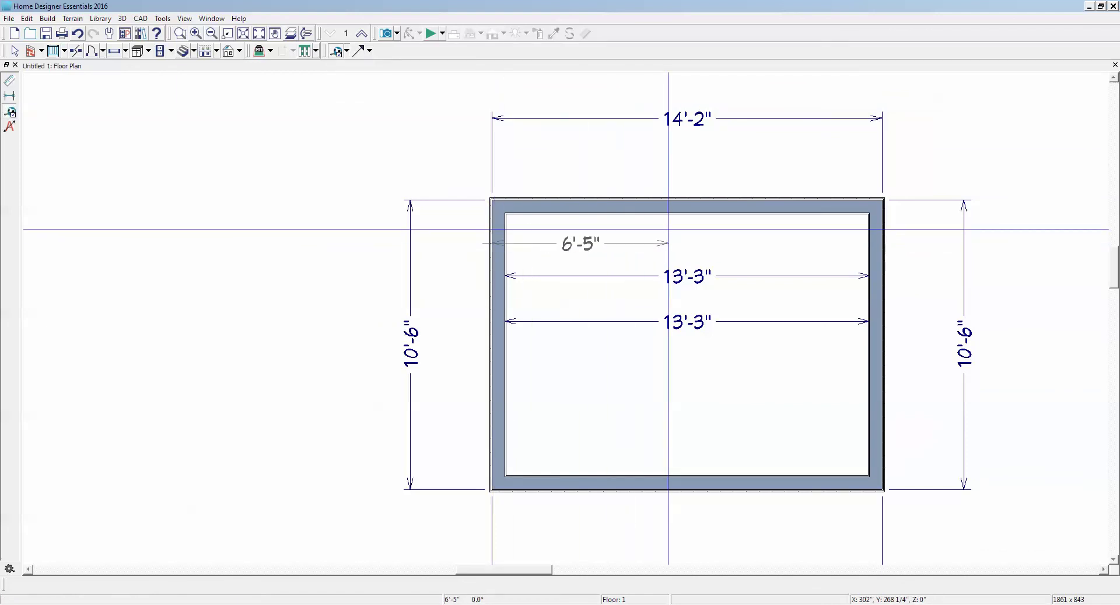
{"action": "left_click_drag", "start_coordinate": [668, 229], "coordinate": [726, 238]}
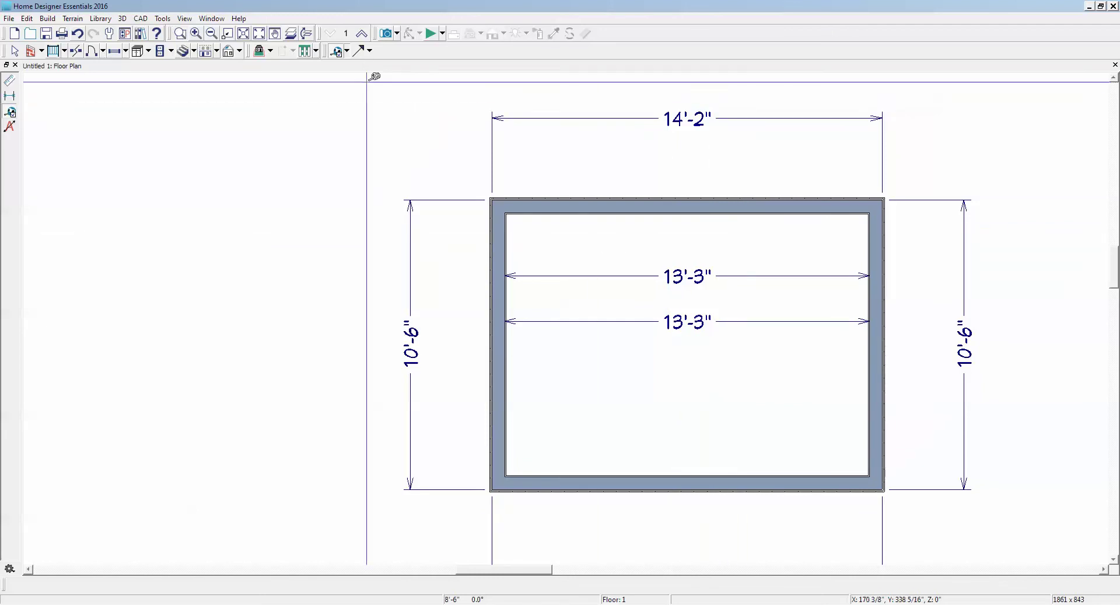
{"action": "left_click", "coordinate": [349, 52]}
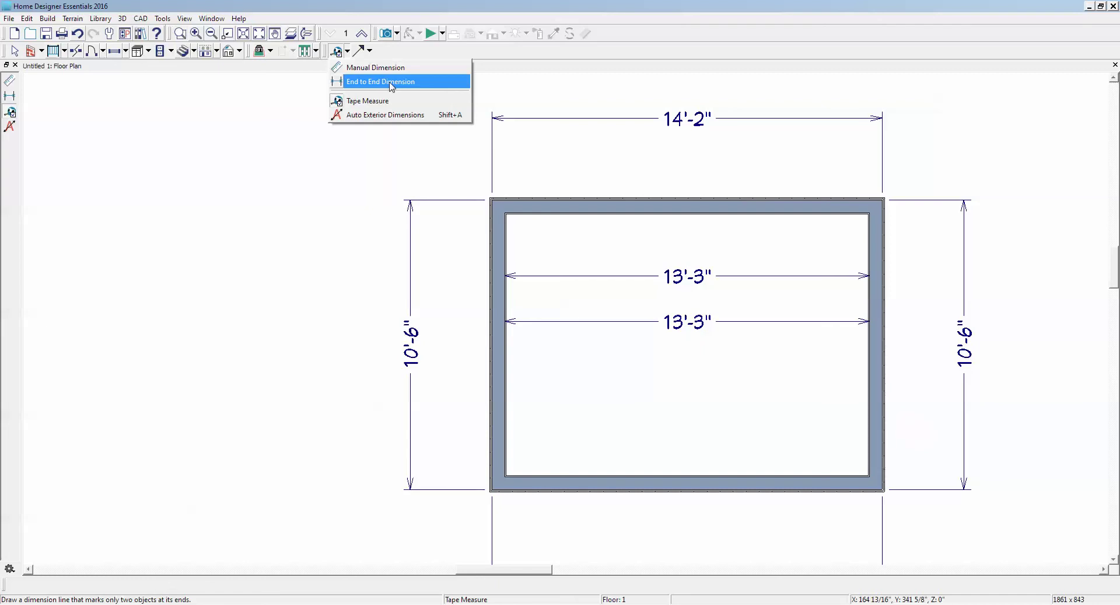
{"action": "left_click", "coordinate": [320, 166]}
{"action": "scroll", "coordinate": [321, 162], "scroll_direction": "down", "scroll_amount": 1}
{"action": "scroll", "coordinate": [329, 157], "scroll_direction": "down", "scroll_amount": 1}
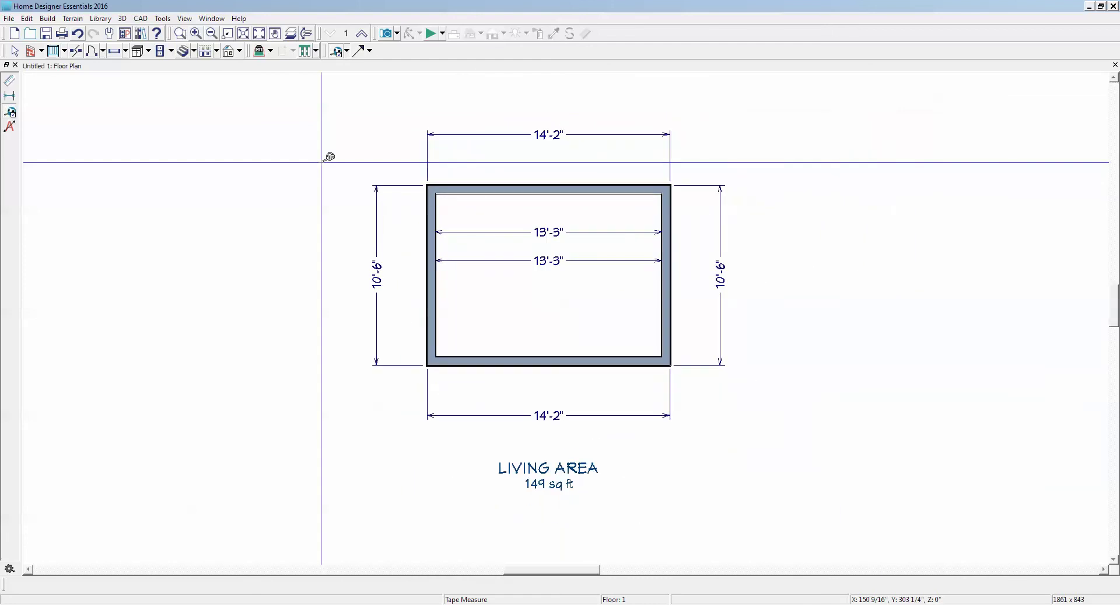